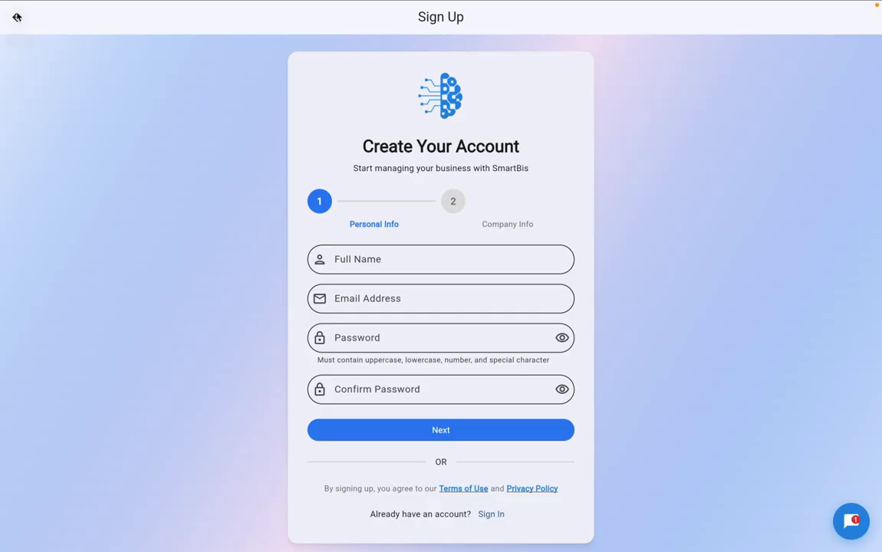
# Return to the pricing section and compare the features and monthly prices of the Starter, Professional and Enterprise plans.
pyautogui.click(17, 16)
pyautogui.scroll(-15, 273, 282)
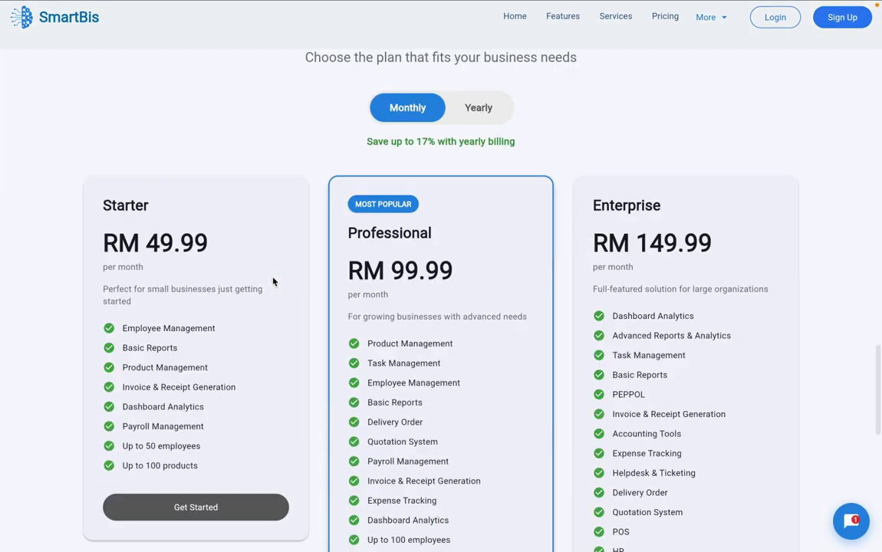
pyautogui.scroll(5, 273, 281)
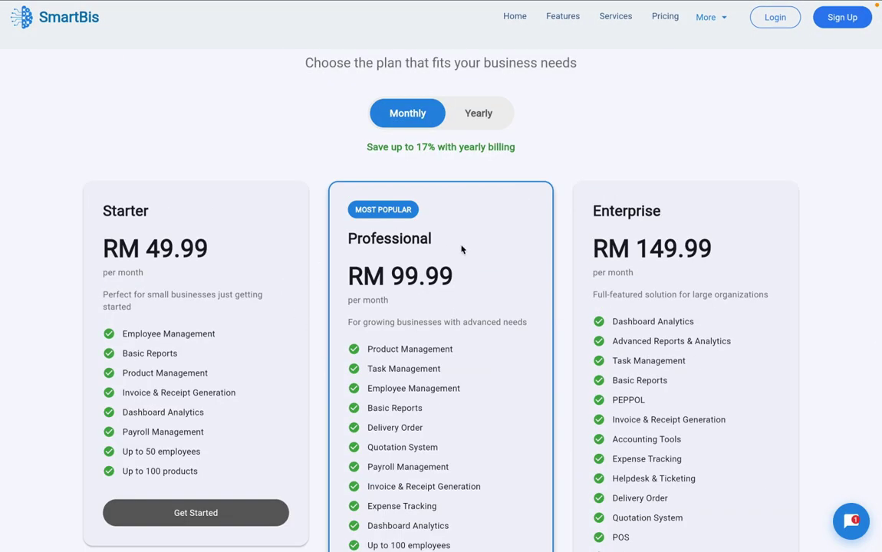
pyautogui.scroll(-1, 276, 203)
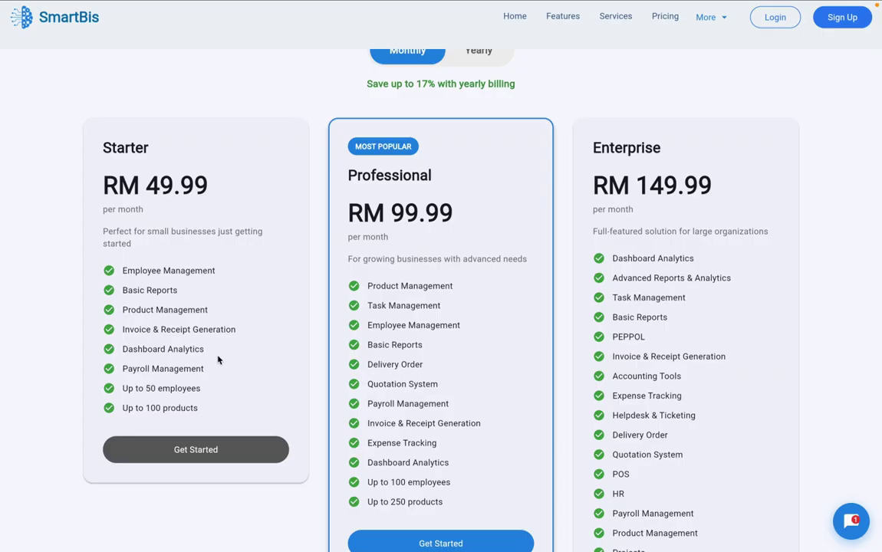
pyautogui.scroll(-1, 218, 360)
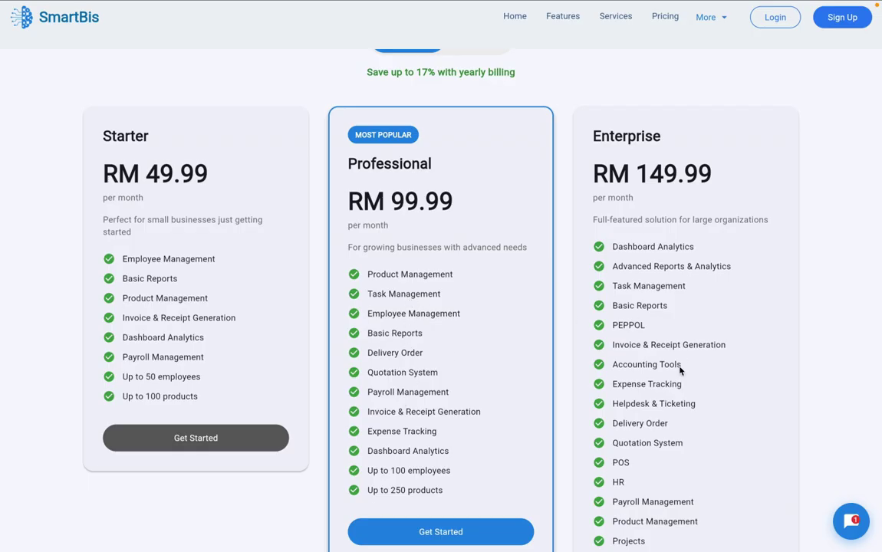
pyautogui.scroll(-1, 677, 367)
pyautogui.scroll(-1, 680, 370)
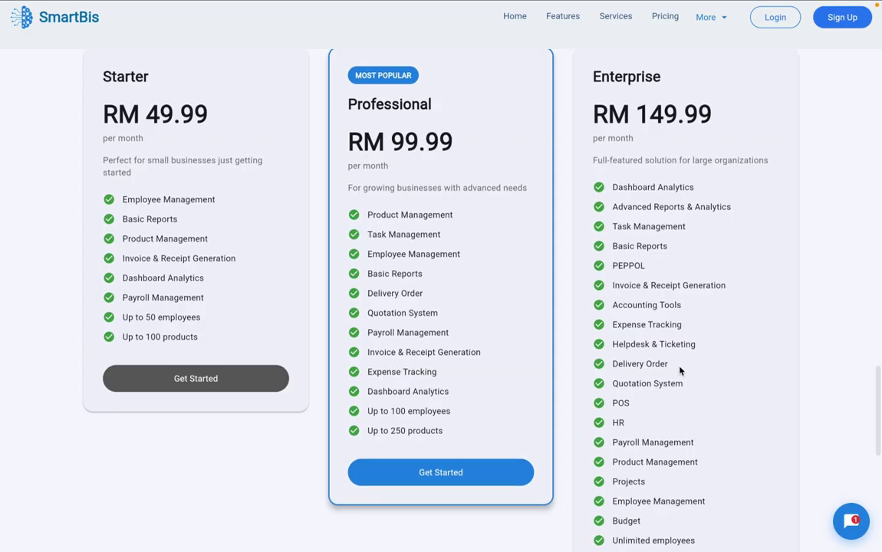
pyautogui.scroll(-1, 654, 402)
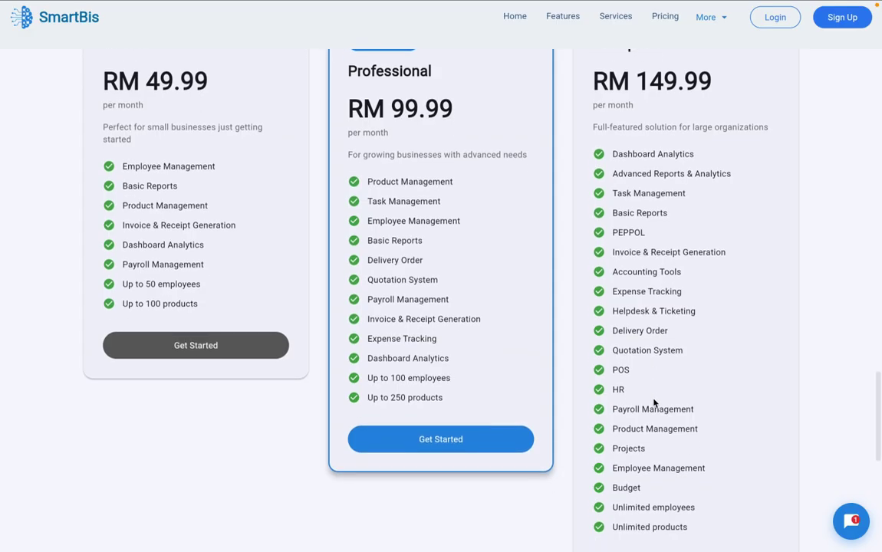
pyautogui.scroll(-1, 654, 402)
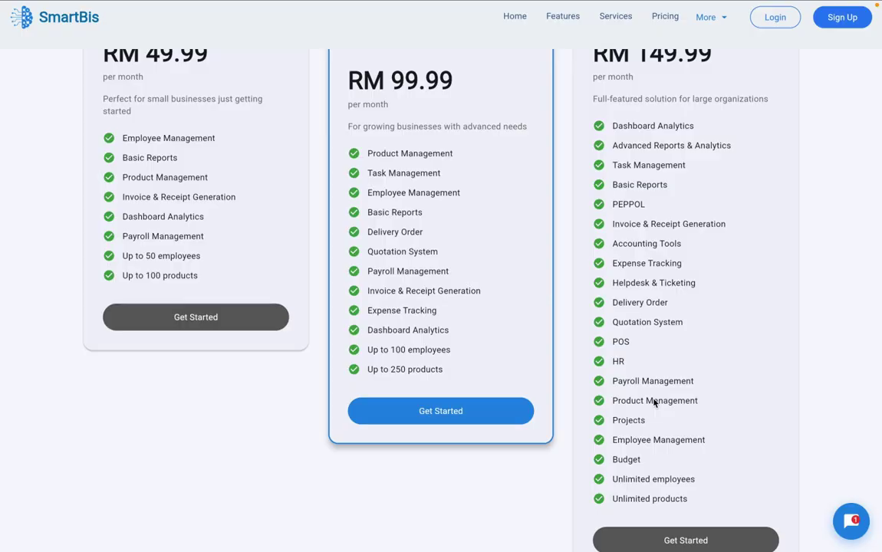
pyautogui.scroll(3, 648, 130)
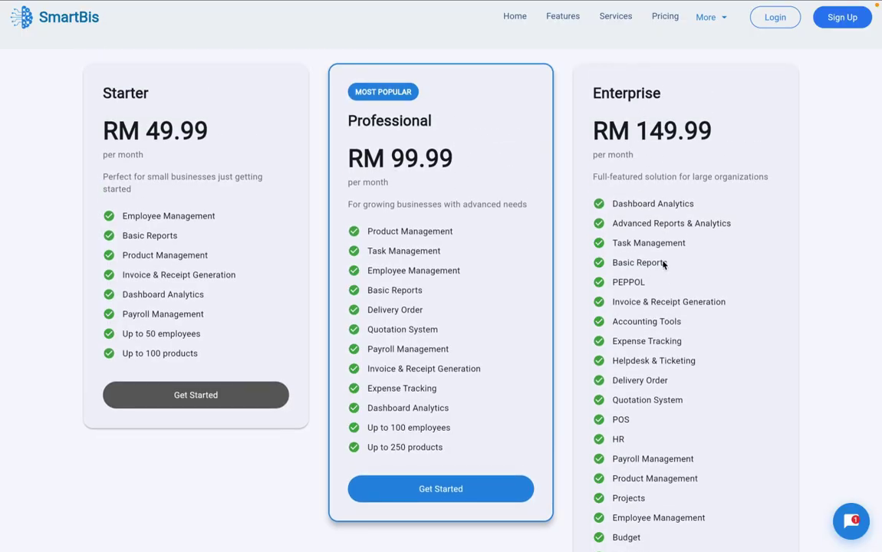
pyautogui.scroll(-2, 664, 263)
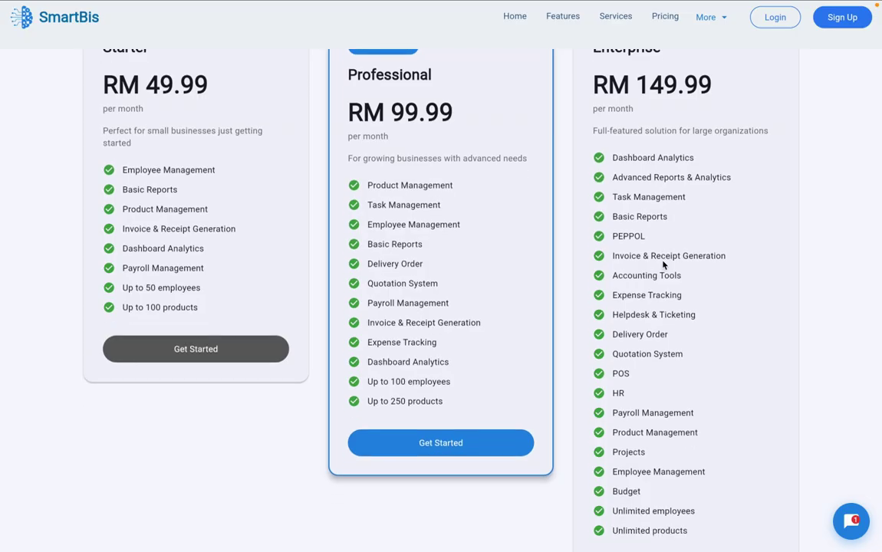
pyautogui.scroll(-2, 664, 264)
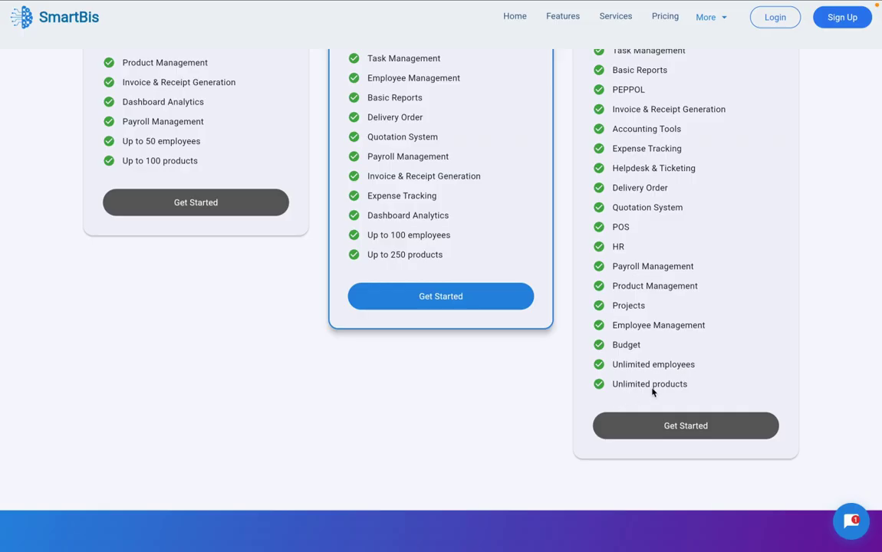
pyautogui.scroll(3, 652, 392)
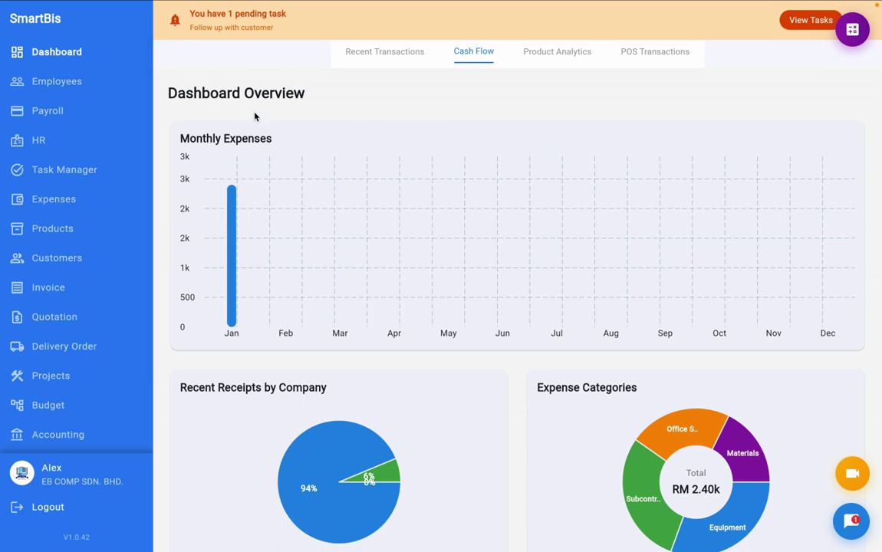
# Examine the dashboard's cash flow charts for expenses and receipts, and open the recent transactions view.
pyautogui.scroll(-2, 387, 406)
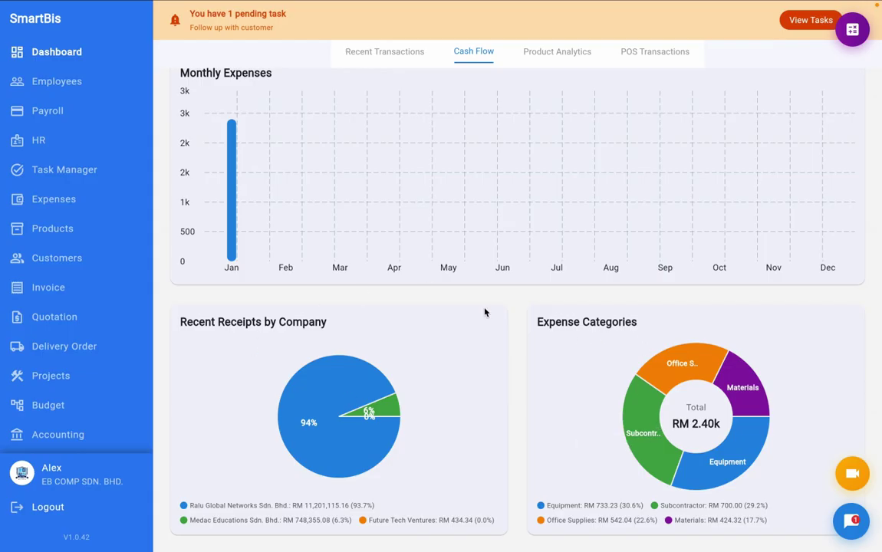
pyautogui.scroll(1, 485, 312)
pyautogui.scroll(1, 484, 312)
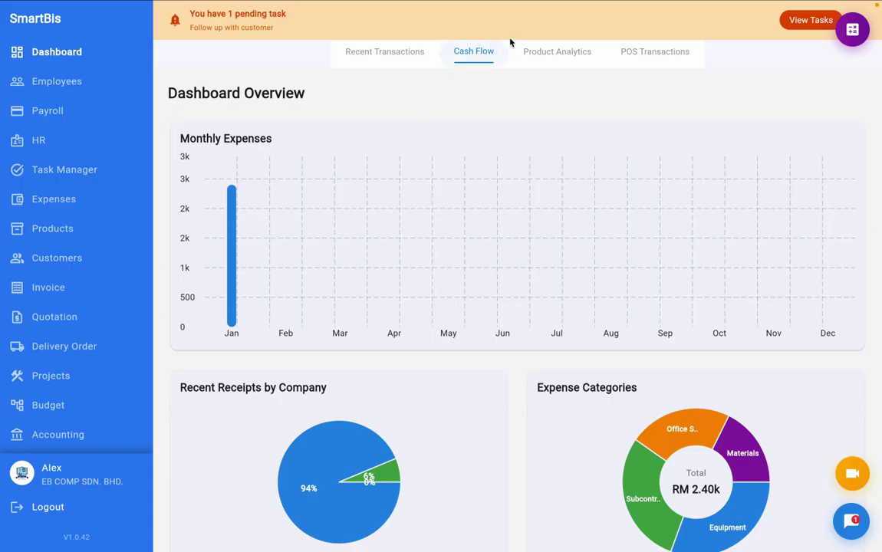
pyautogui.scroll(-2, 499, 291)
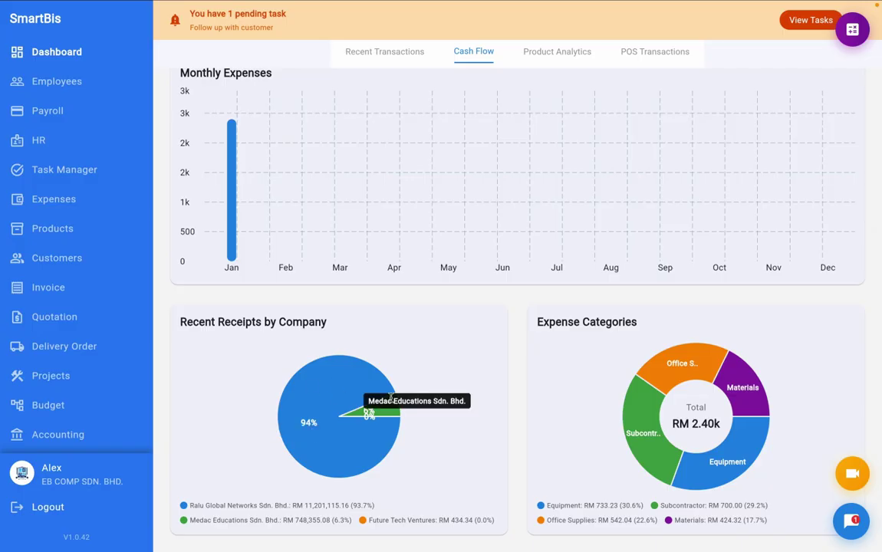
pyautogui.scroll(2, 392, 399)
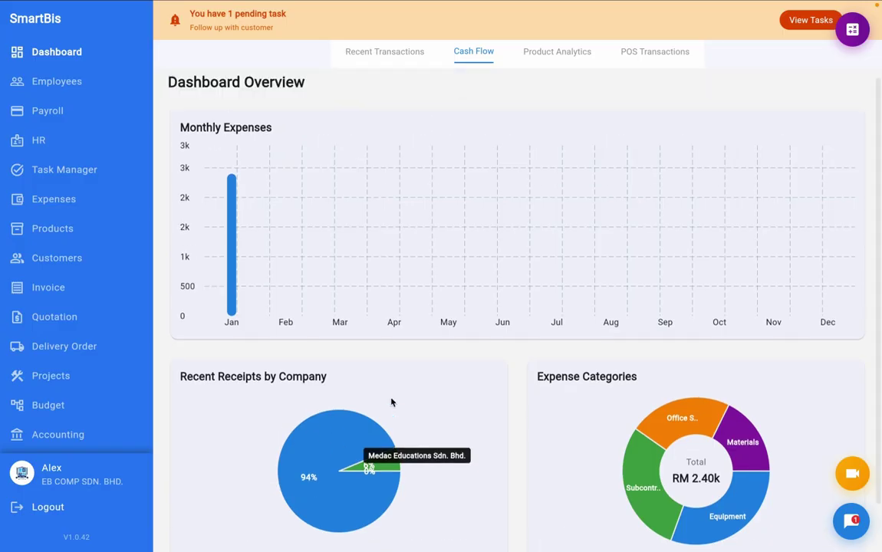
pyautogui.click(386, 53)
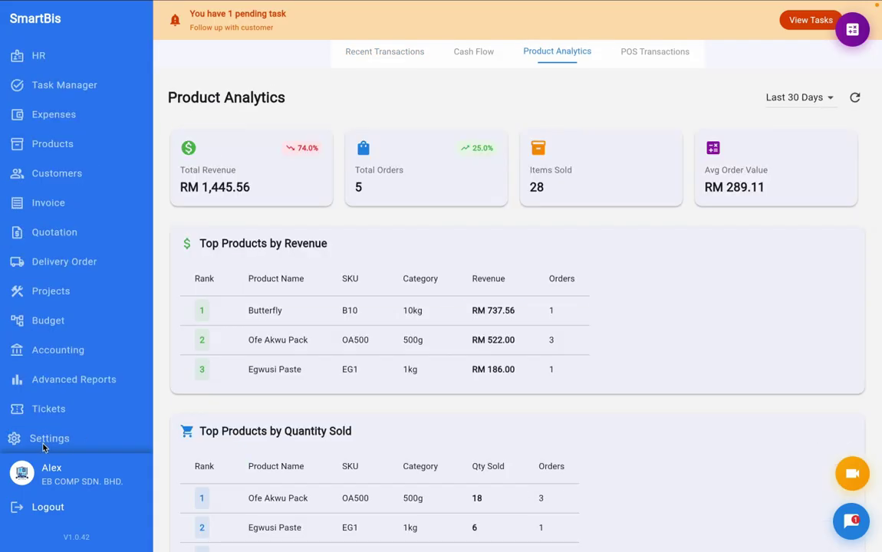
# Open the company profile in the settings and examine the subscription and company information.
pyautogui.click(49, 439)
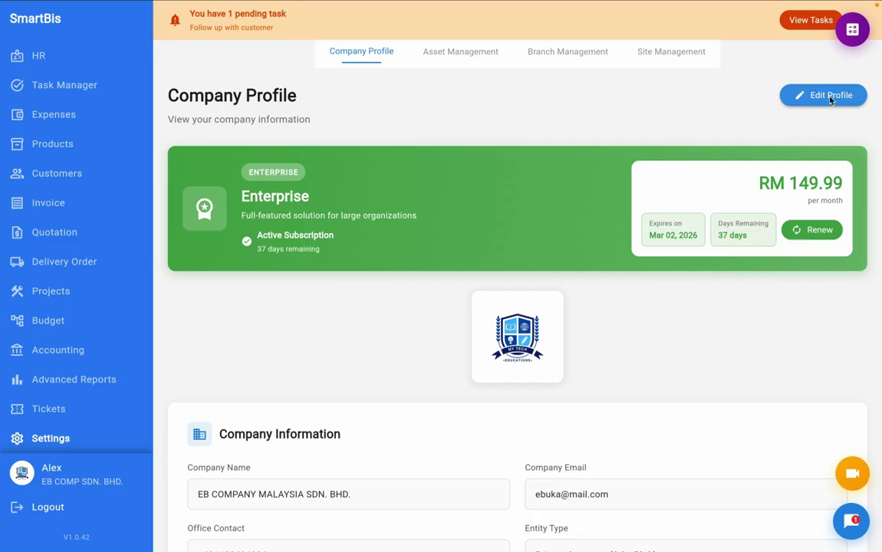
pyautogui.scroll(-5, 587, 356)
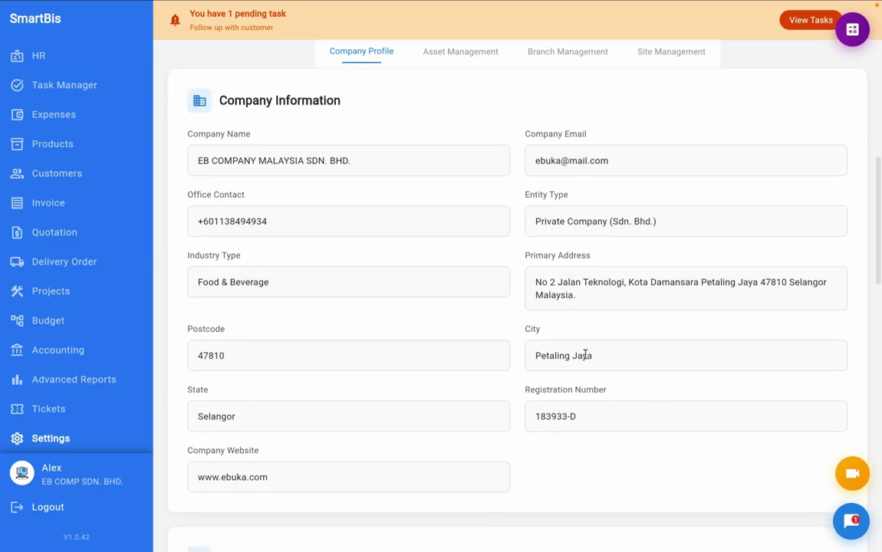
pyautogui.scroll(-1, 607, 373)
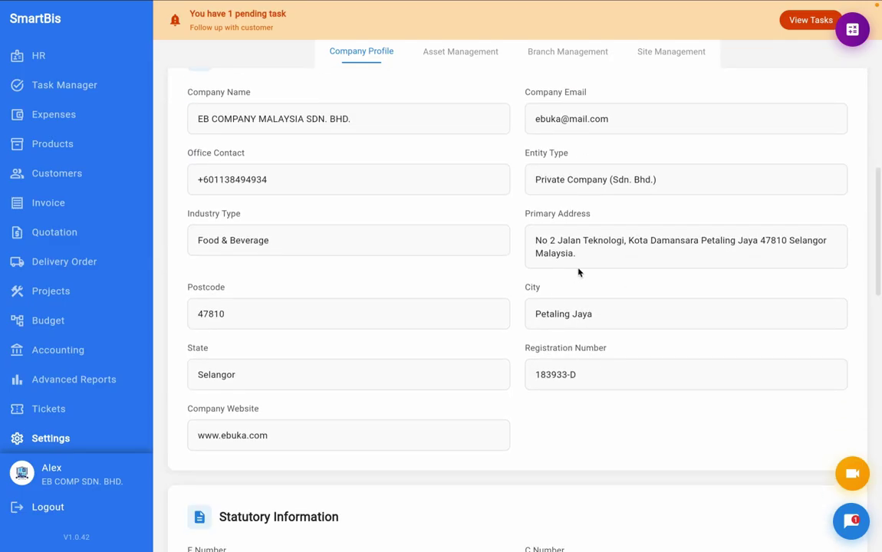
pyautogui.scroll(-1, 600, 302)
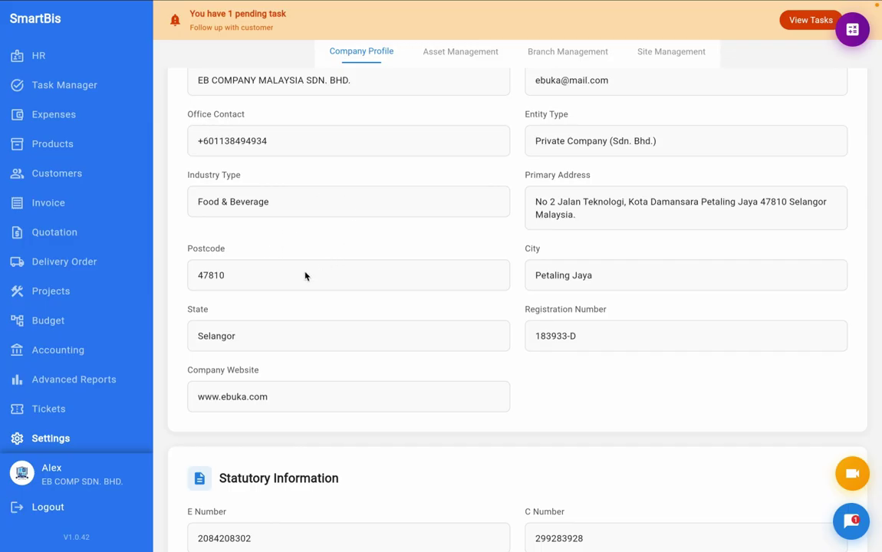
pyautogui.scroll(-1, 306, 275)
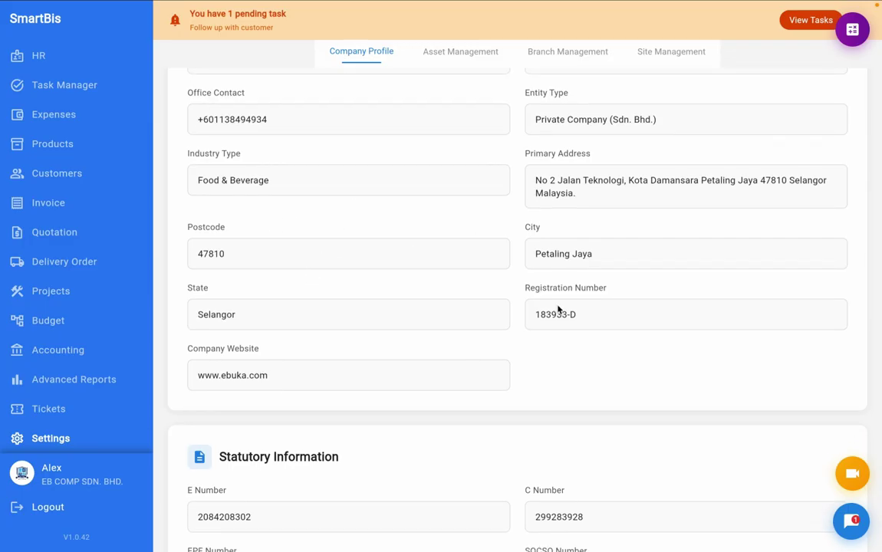
# Examine the company profile's statutory numbers, bank account information and attendance geo-fence settings.
pyautogui.scroll(-5, 395, 363)
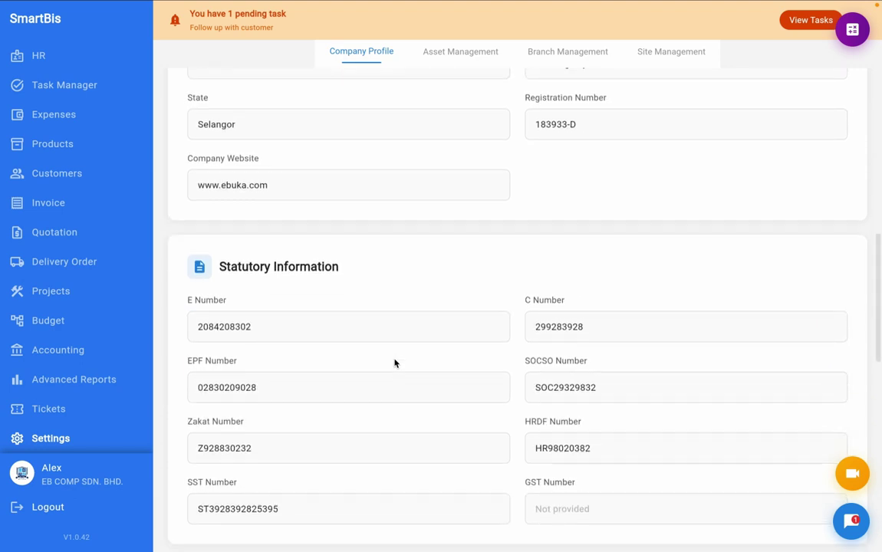
pyautogui.scroll(-1, 409, 281)
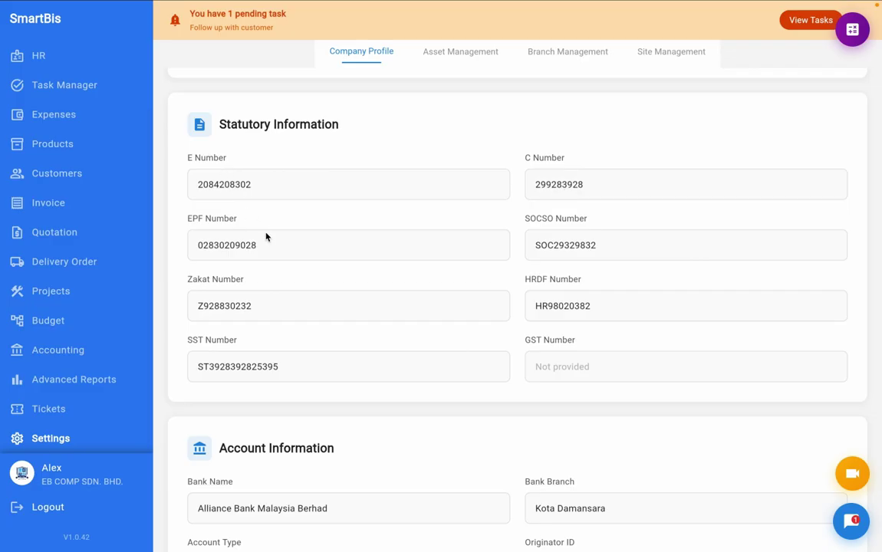
pyautogui.scroll(-2, 267, 237)
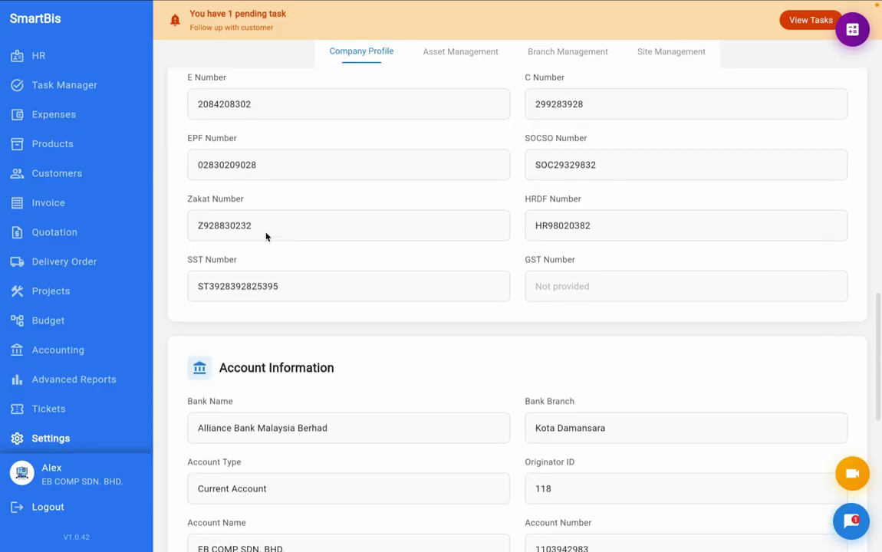
pyautogui.scroll(-5, 333, 309)
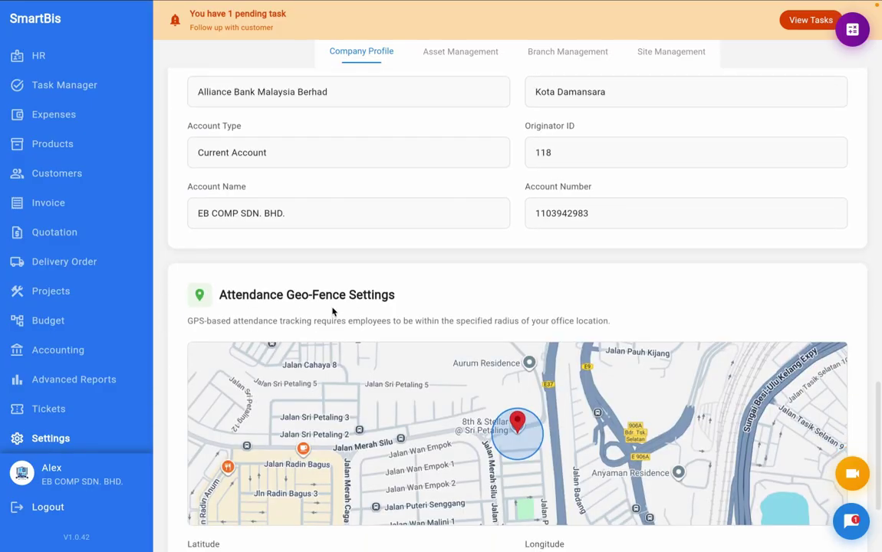
pyautogui.scroll(2, 333, 310)
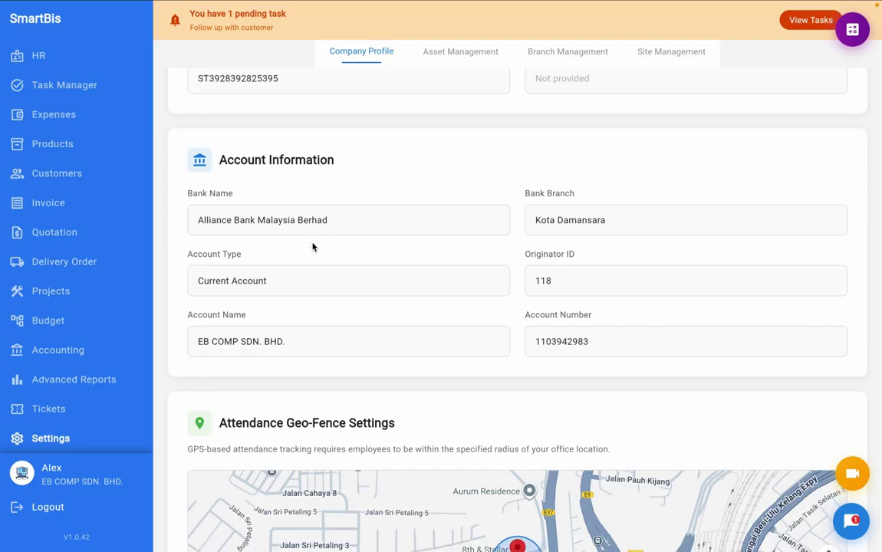
pyautogui.scroll(-5, 312, 244)
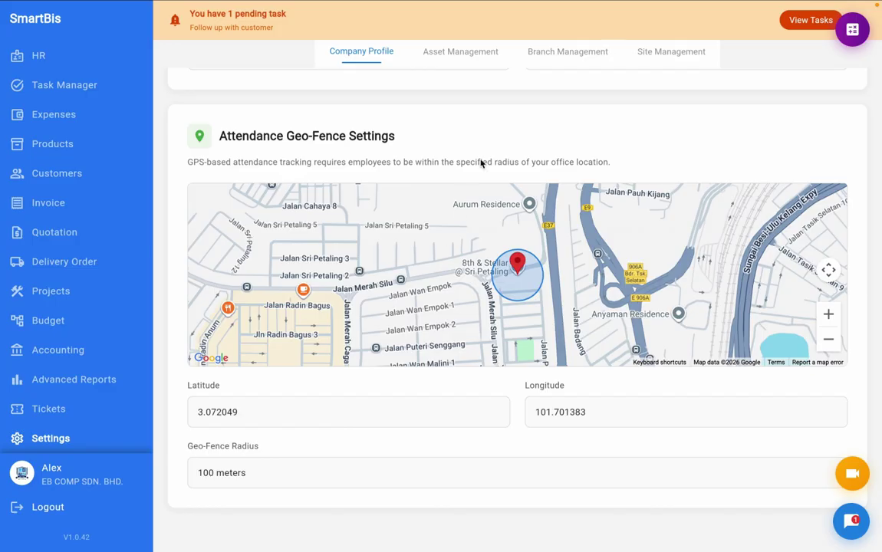
# View the company's asset, branch and site management pages in the settings.
pyautogui.click(464, 58)
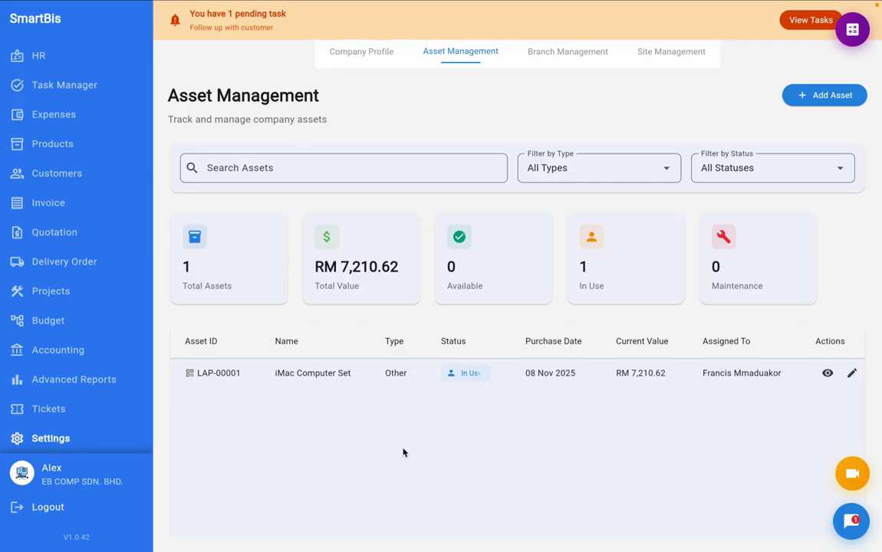
pyautogui.click(576, 56)
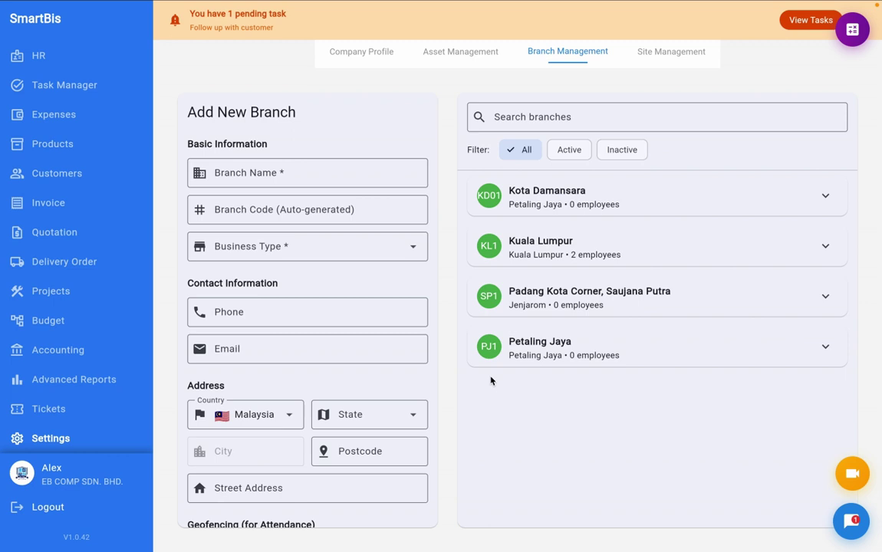
pyautogui.click(674, 62)
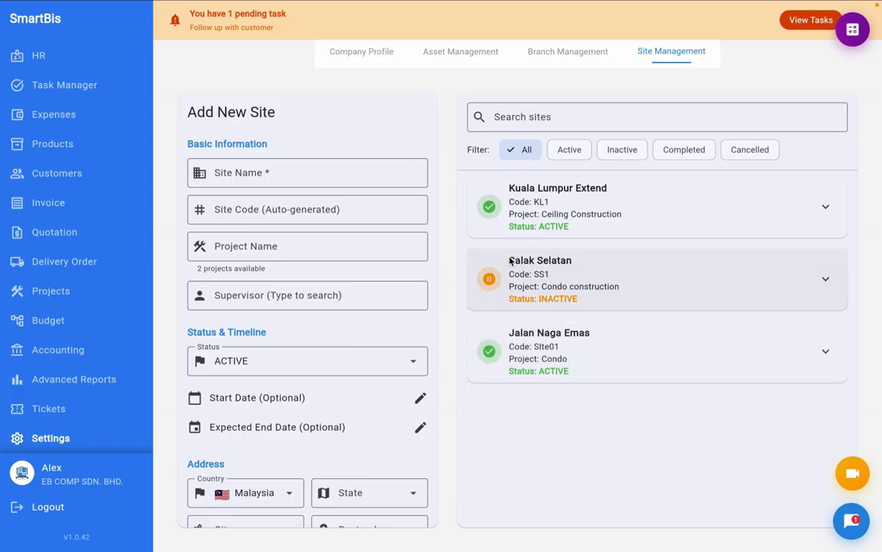
# Open employee management and examine the new-employee form's personal, contact and employment information fields.
pyautogui.scroll(2, 91, 260)
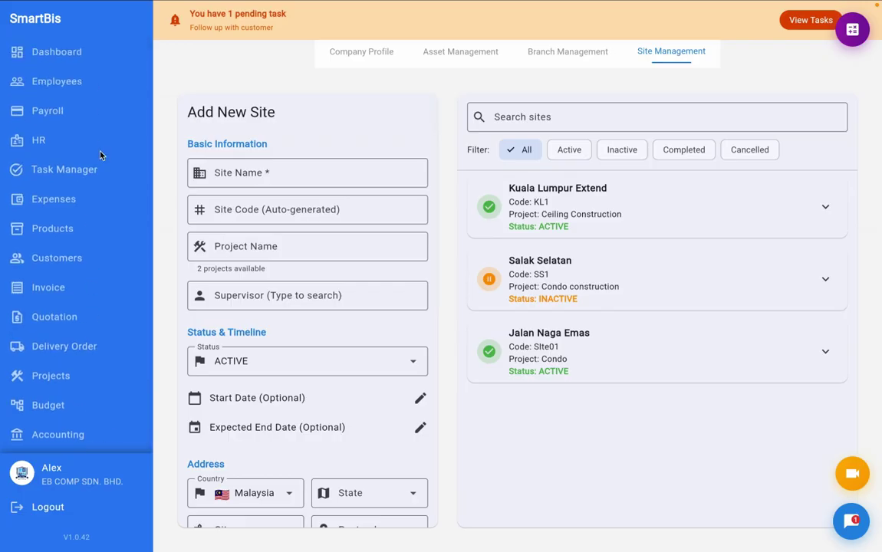
pyautogui.click(68, 83)
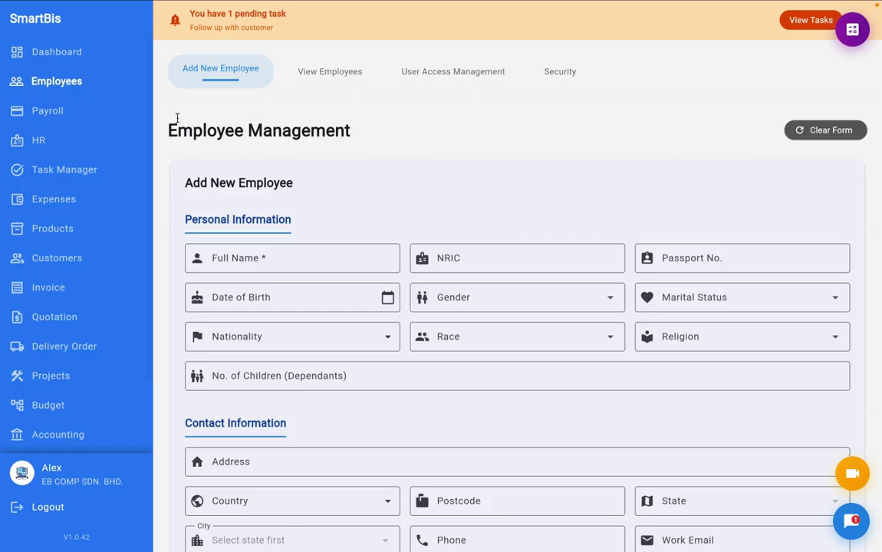
pyautogui.scroll(-1, 429, 405)
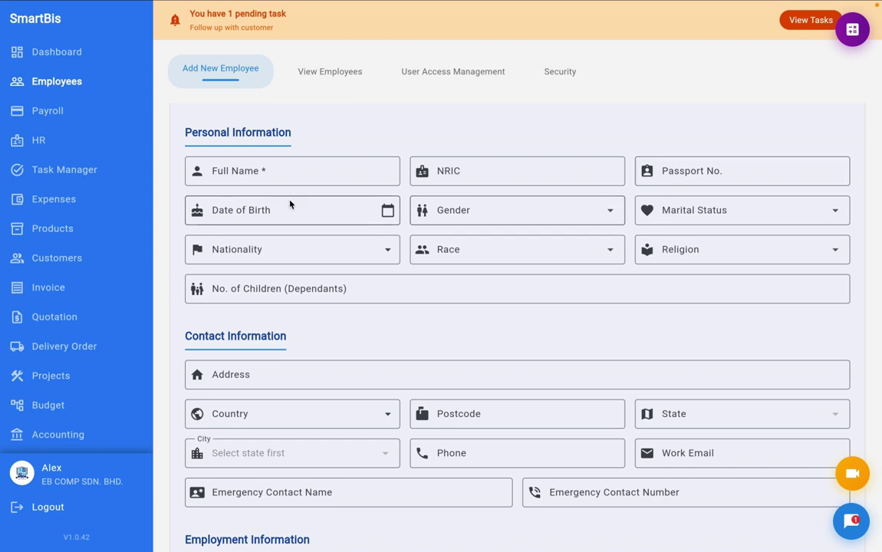
pyautogui.scroll(-1, 409, 376)
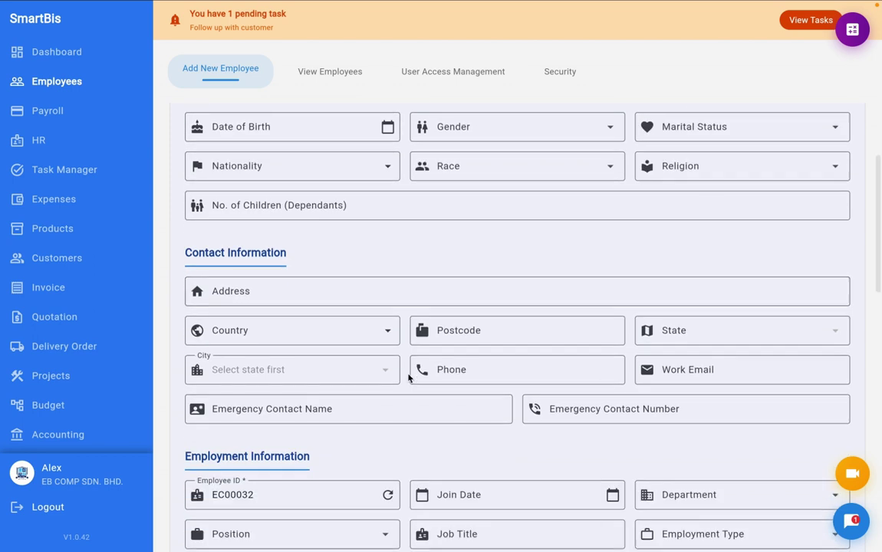
pyautogui.scroll(-1, 410, 375)
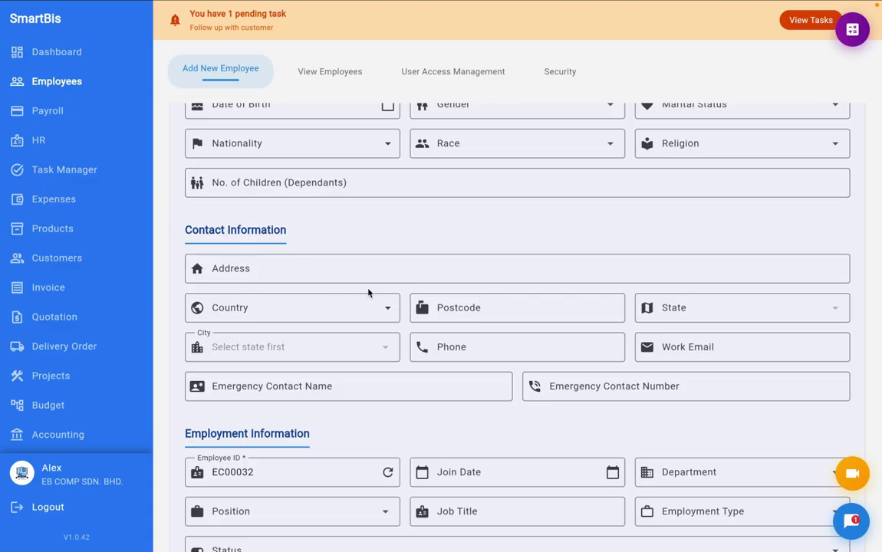
pyautogui.scroll(-1, 368, 293)
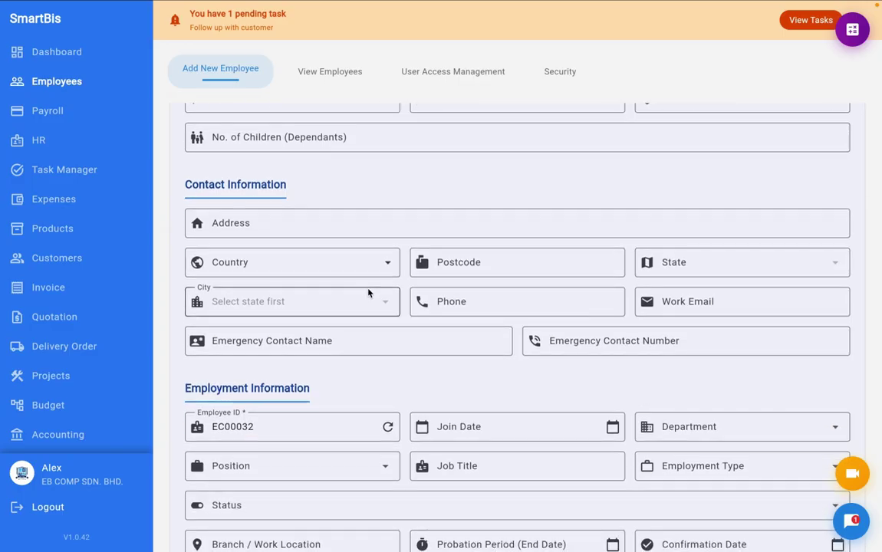
pyautogui.scroll(-1, 368, 293)
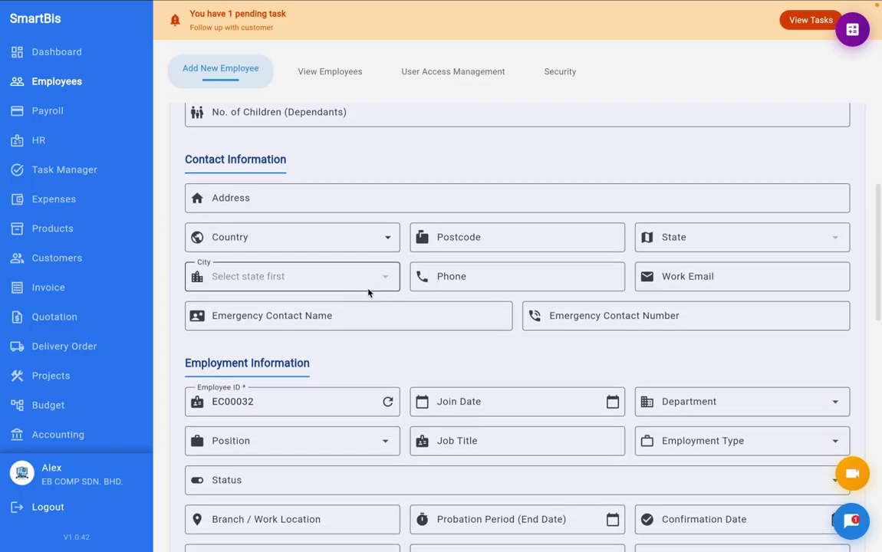
pyautogui.scroll(-1, 368, 292)
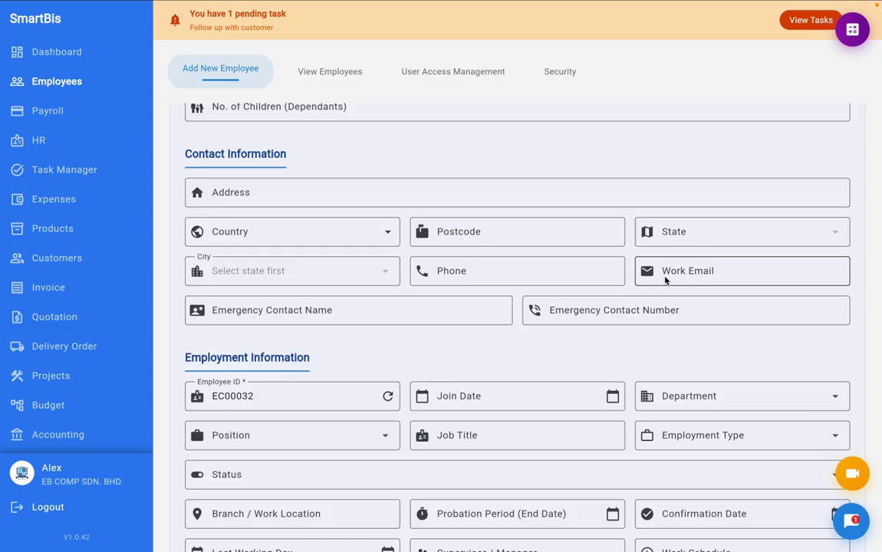
# Examine the new-employee form's System & Security section and view the available user roles without selecting one.
pyautogui.scroll(-10, 665, 280)
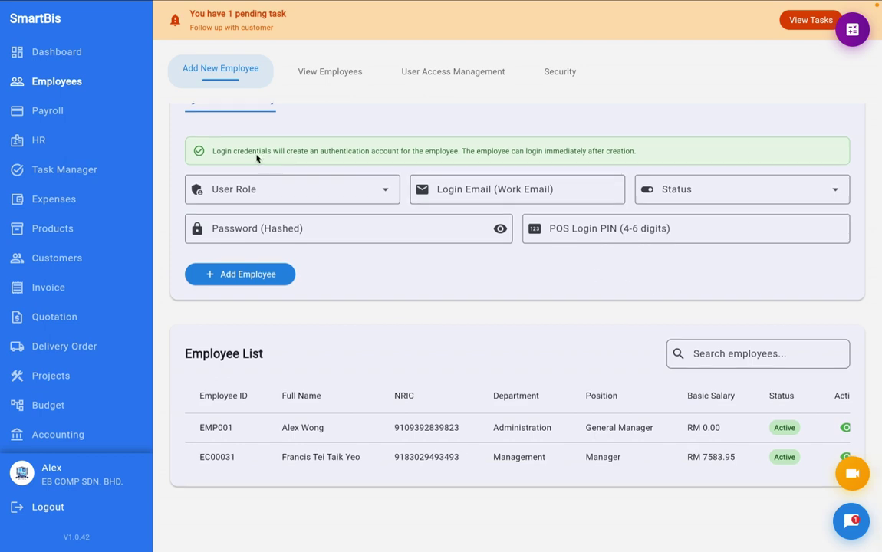
pyautogui.scroll(1, 285, 163)
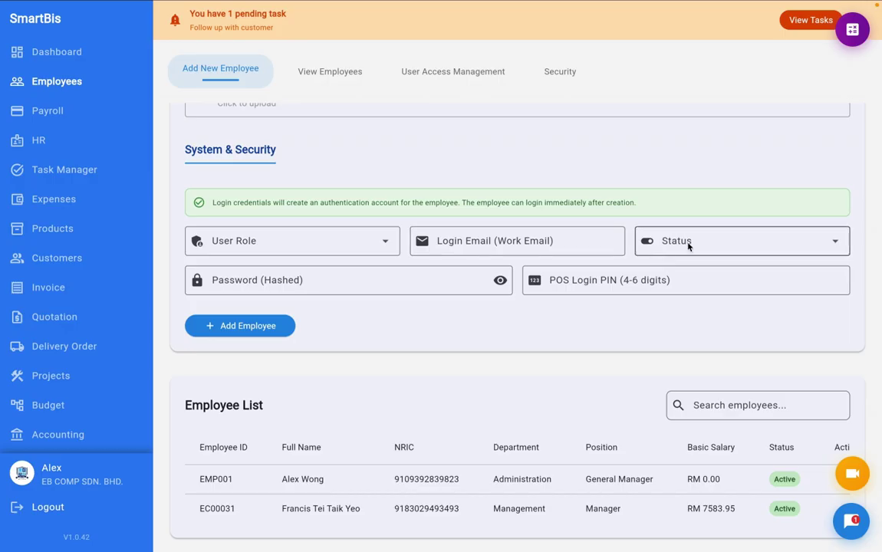
pyautogui.click(316, 247)
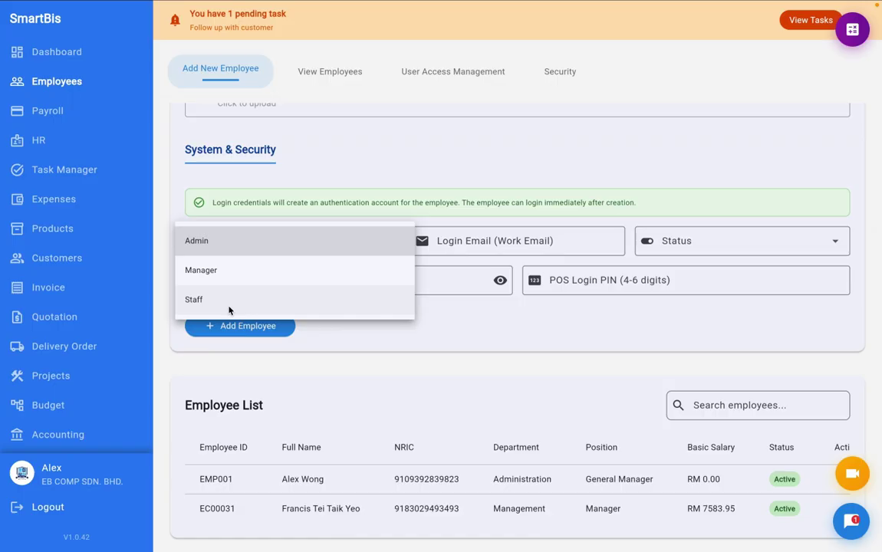
pyautogui.click(452, 362)
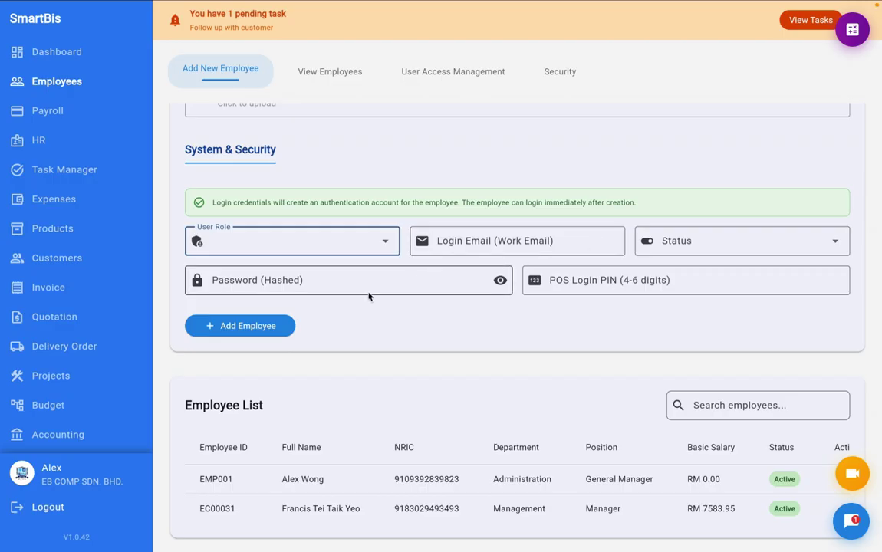
# Open the first listed employee's payroll details and examine the salary and allowances section.
pyautogui.click(114, 112)
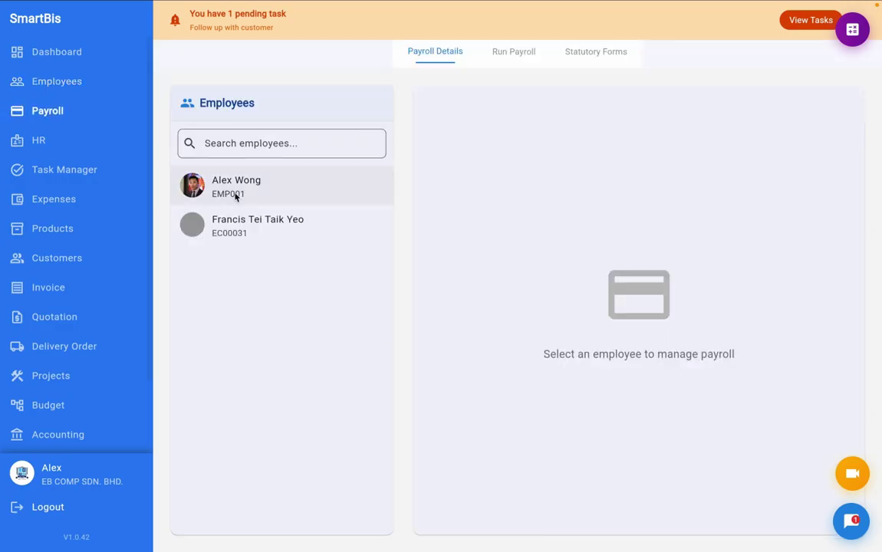
pyautogui.click(272, 191)
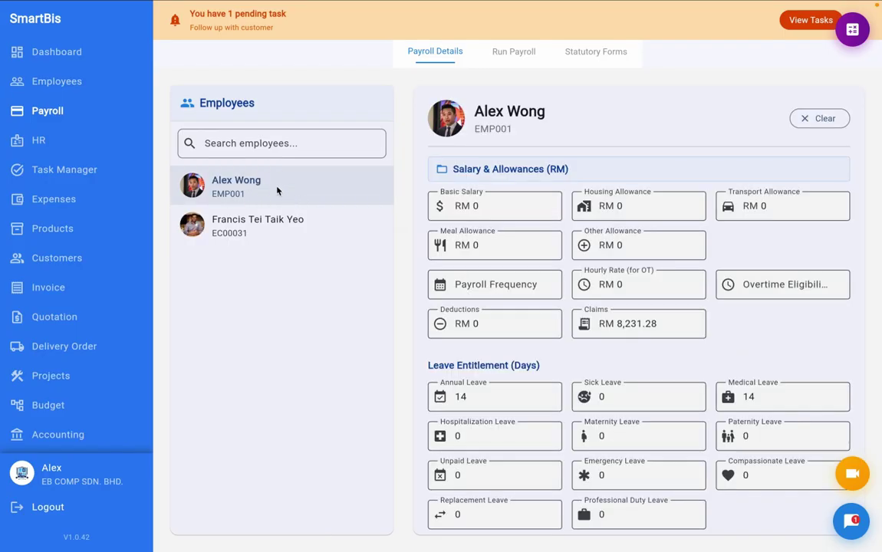
pyautogui.scroll(-10, 567, 344)
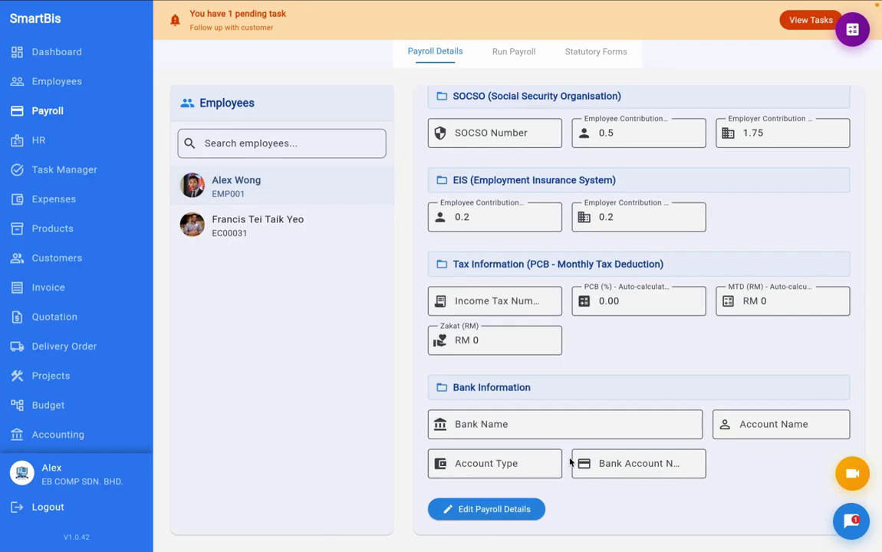
pyautogui.scroll(10, 571, 430)
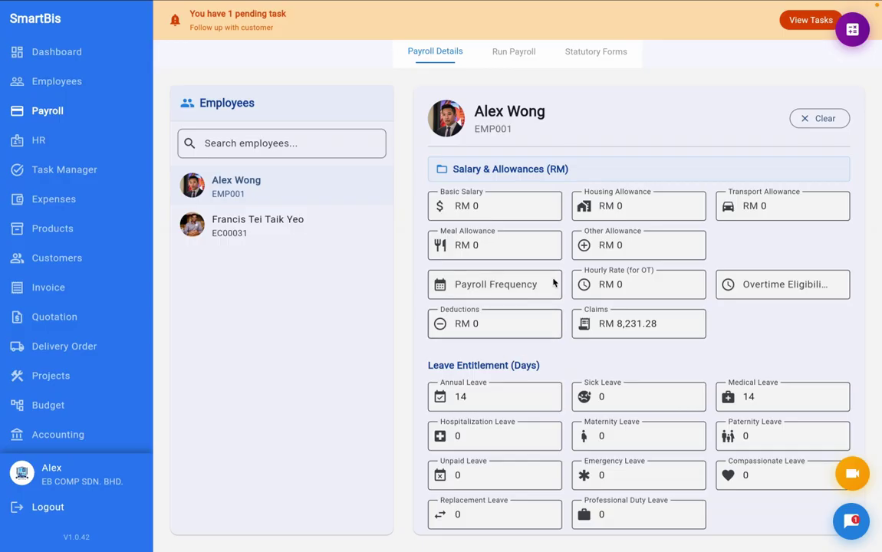
pyautogui.scroll(-1, 626, 321)
pyautogui.scroll(-1, 626, 321)
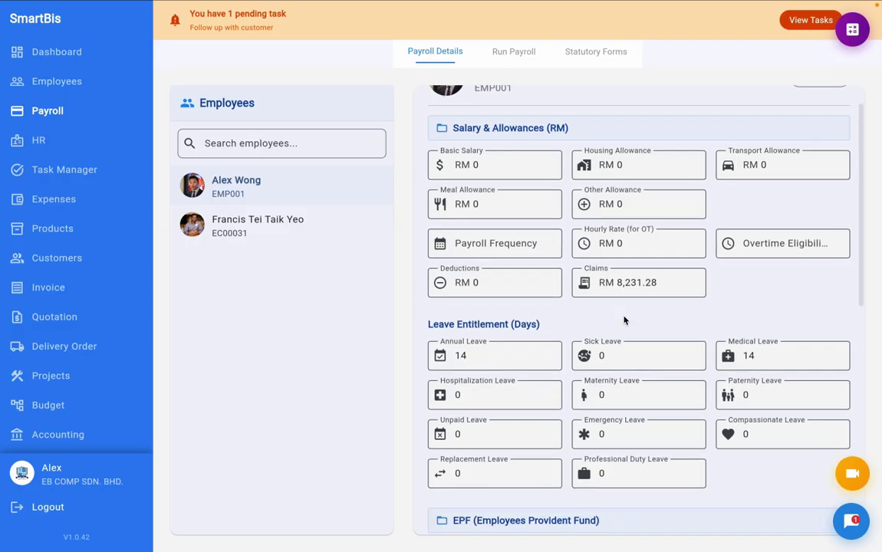
# Examine the employee's leave entitlement, EPF, SOCSO, EIS, tax and bank information in the payroll details.
pyautogui.scroll(-2, 625, 320)
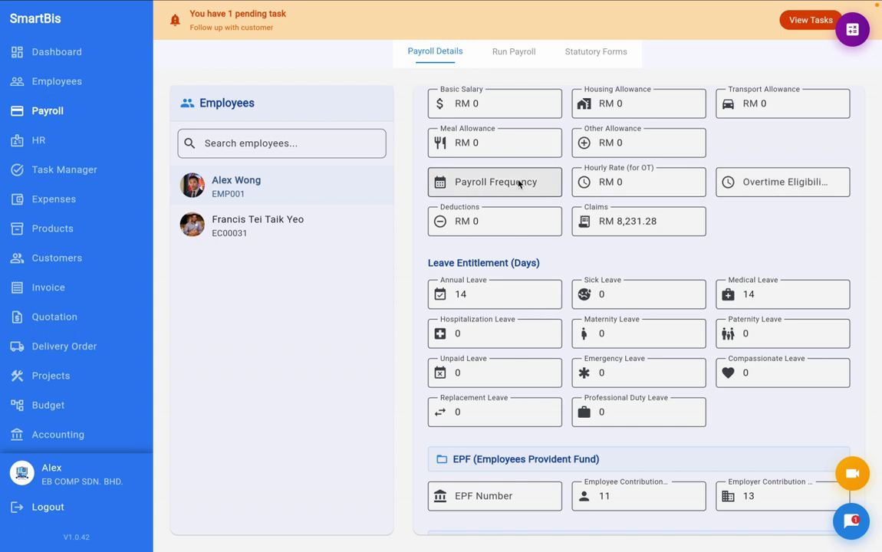
pyautogui.scroll(-3, 564, 374)
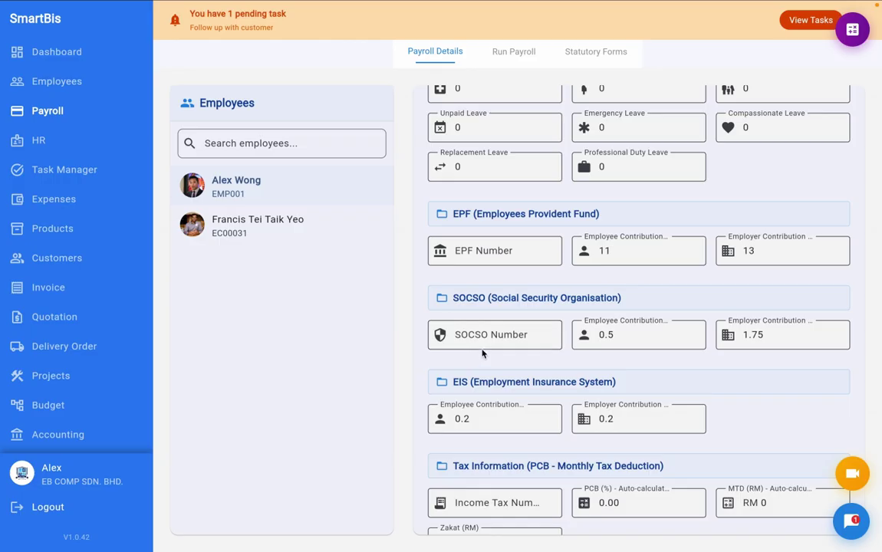
pyautogui.scroll(-2, 487, 349)
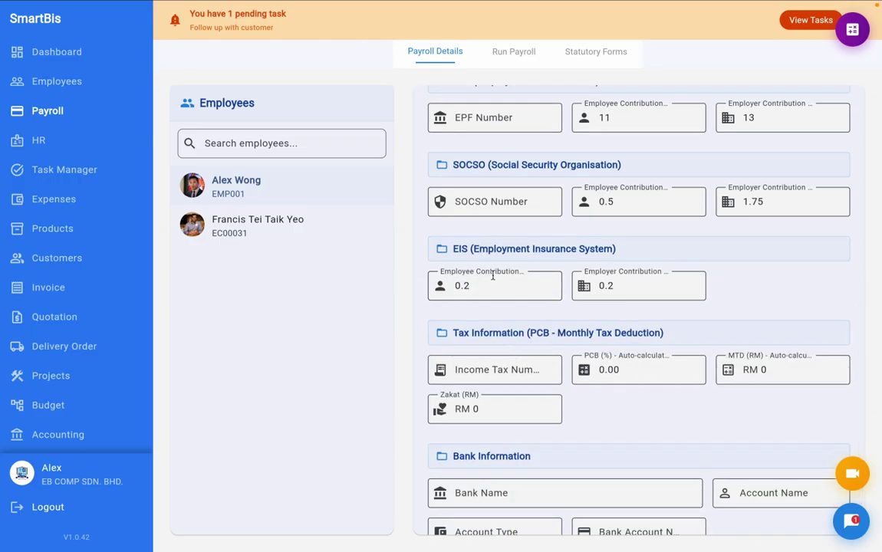
pyautogui.scroll(-1, 495, 329)
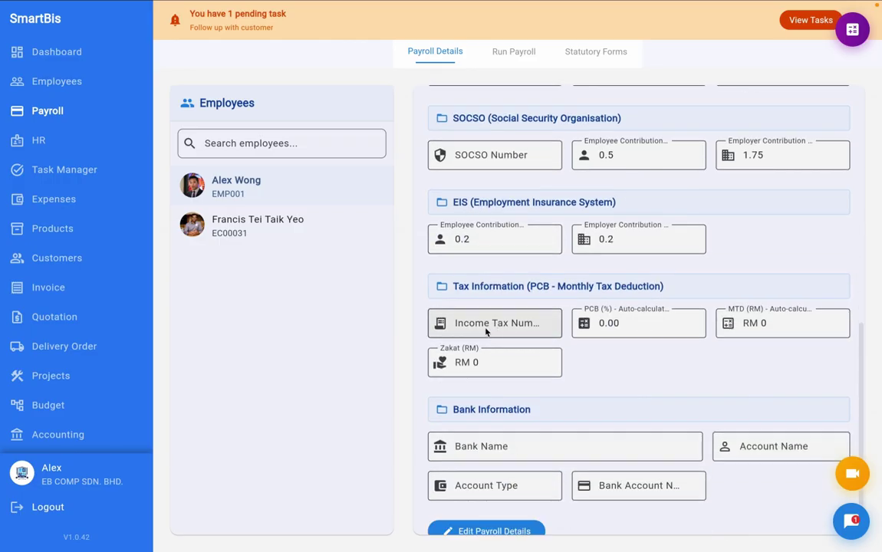
pyautogui.scroll(-1, 506, 332)
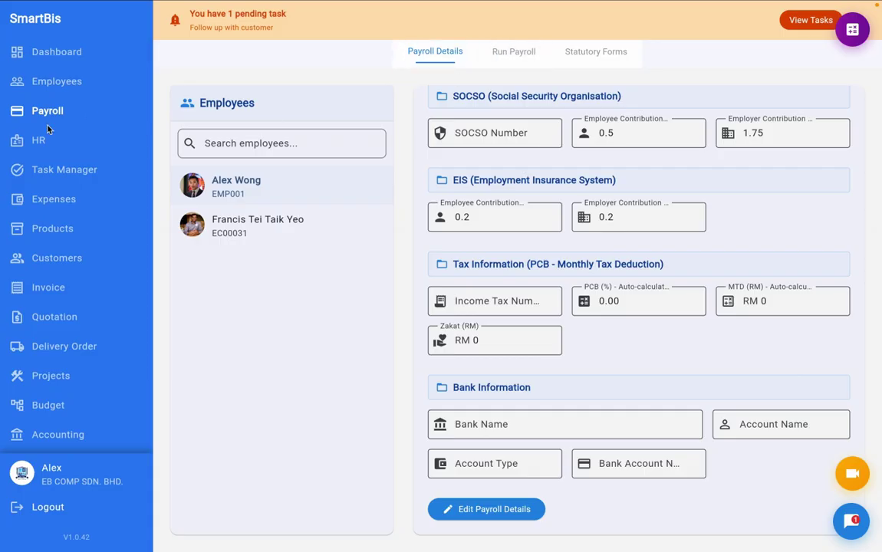
# View the Run Payroll page, examine the January 2026 payroll history's generated files, batch payments and payslips, and close the history.
pyautogui.click(502, 55)
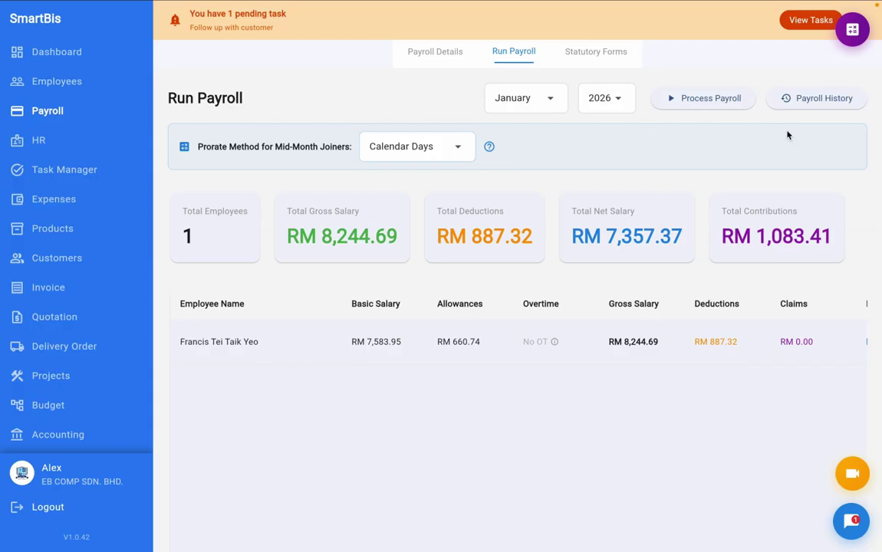
pyautogui.click(813, 99)
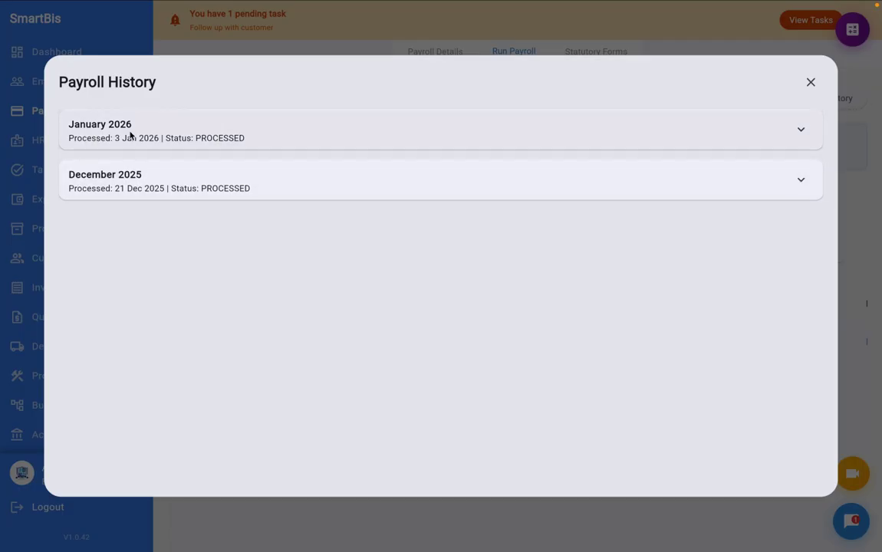
pyautogui.click(270, 135)
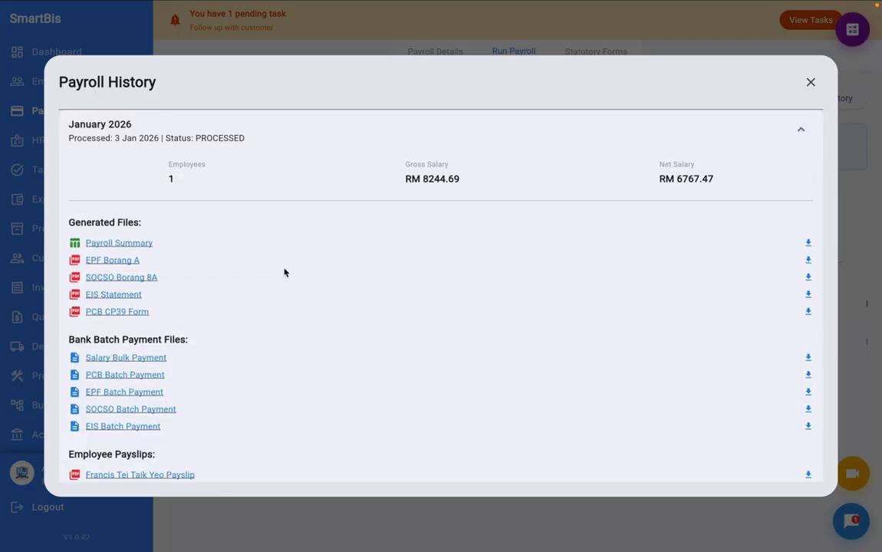
pyautogui.scroll(-1, 284, 295)
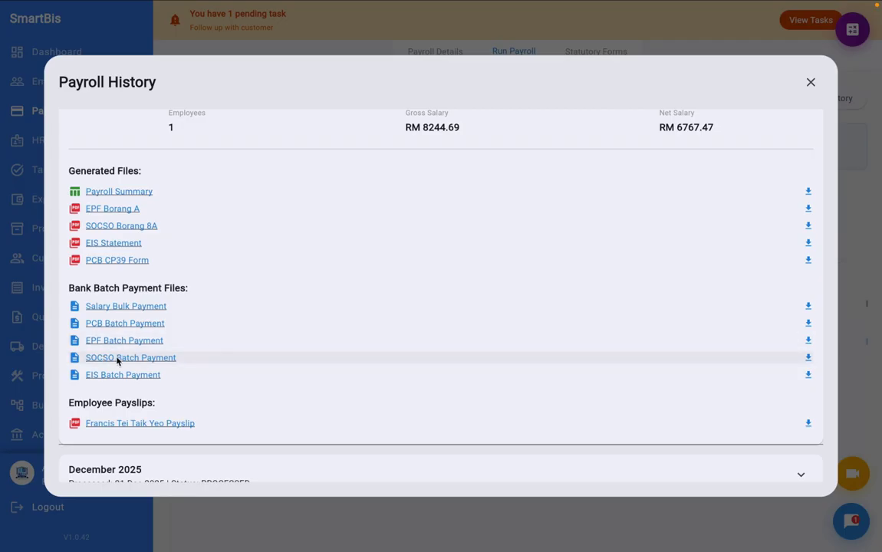
pyautogui.scroll(-1, 149, 373)
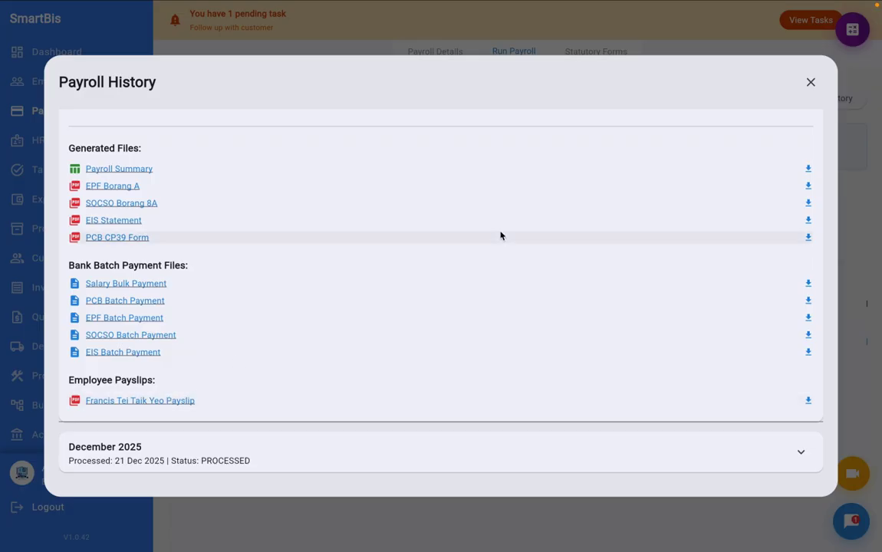
pyautogui.click(812, 83)
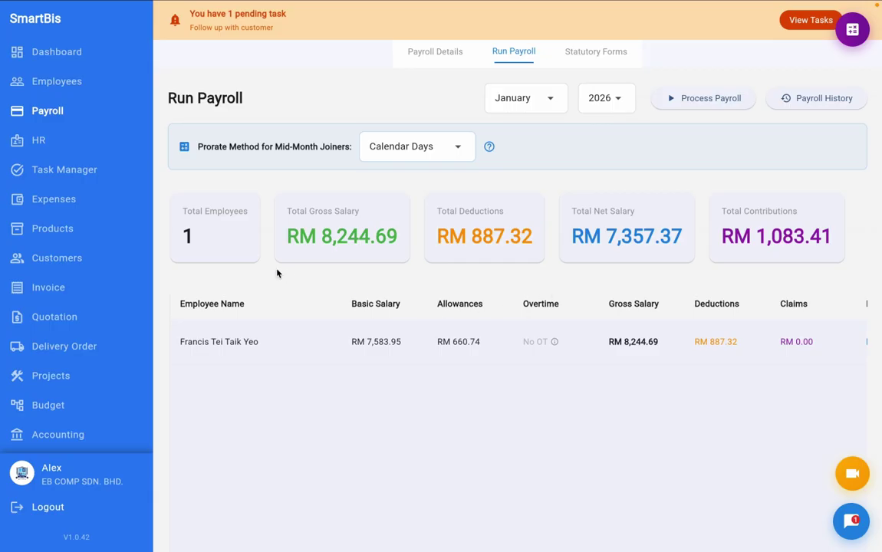
# Open the HR module's employee attendance and view all attendance records and the attendance summary.
pyautogui.click(40, 143)
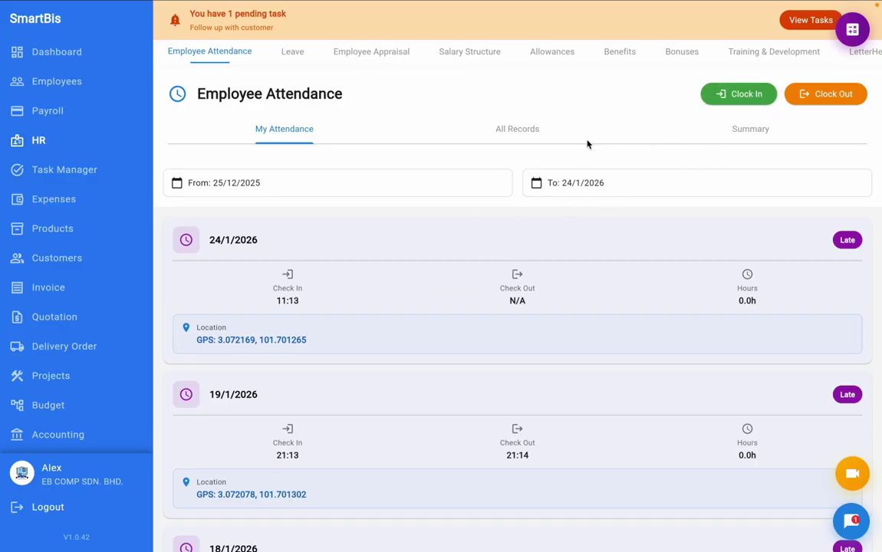
pyautogui.click(516, 138)
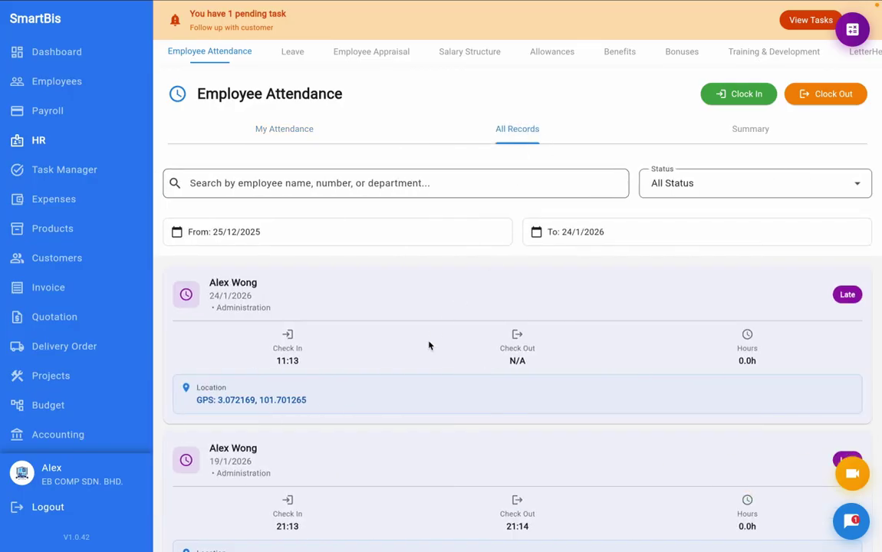
pyautogui.scroll(-1, 430, 345)
pyautogui.scroll(1, 430, 346)
pyautogui.click(752, 135)
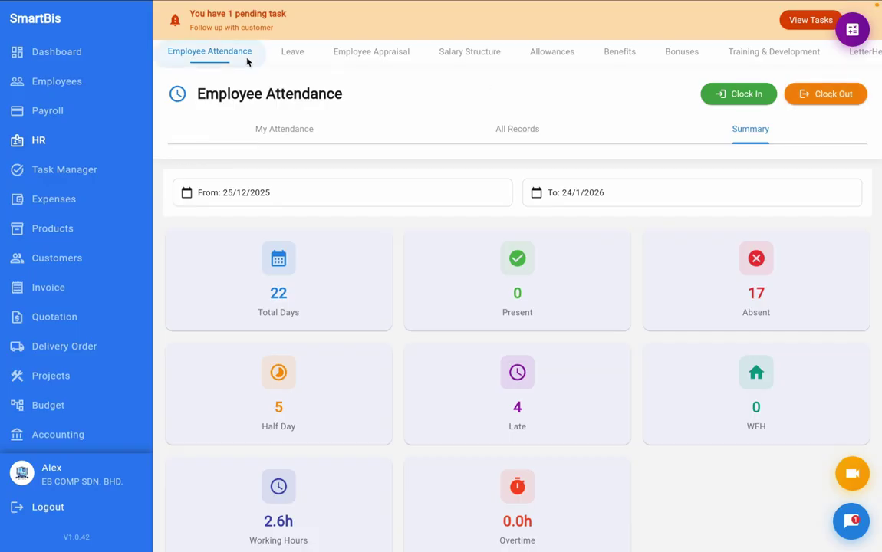
# Open a new leave application in HR leave management and view the available leave types, keeping Annual Leave.
pyautogui.click(301, 57)
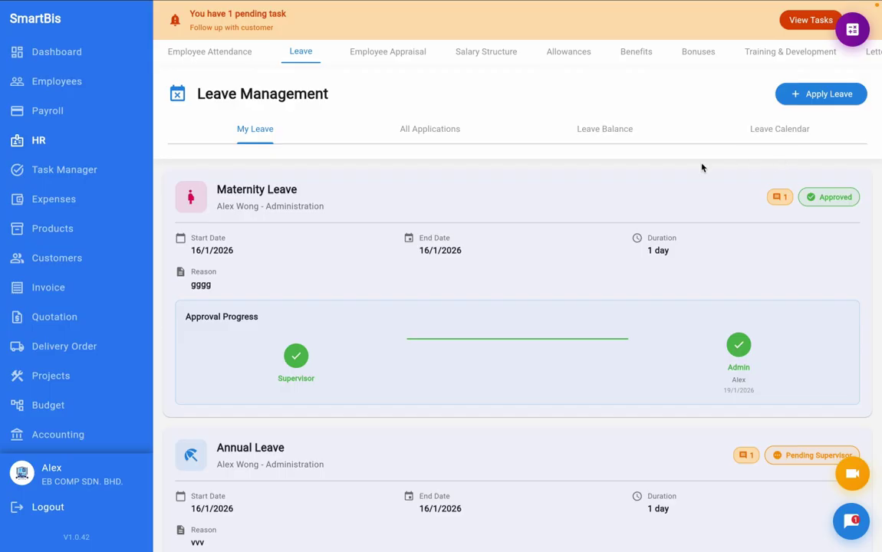
pyautogui.click(820, 96)
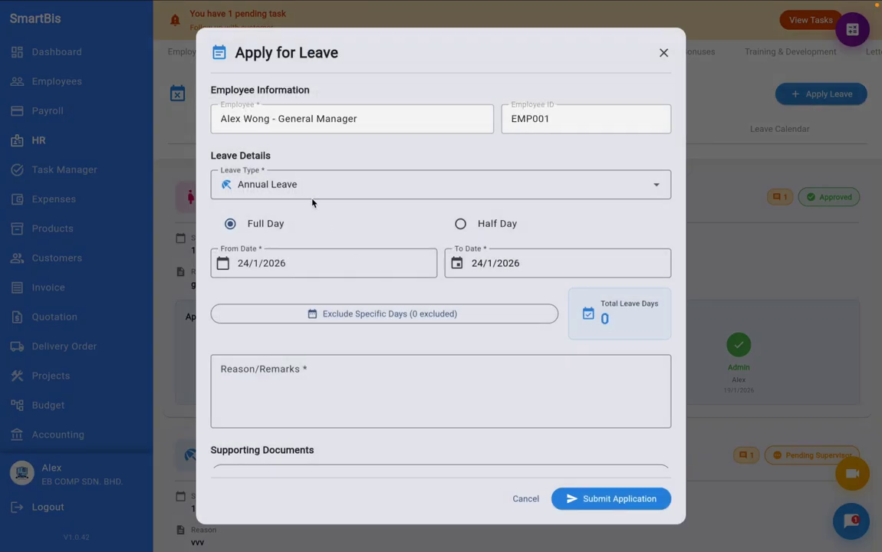
pyautogui.click(299, 190)
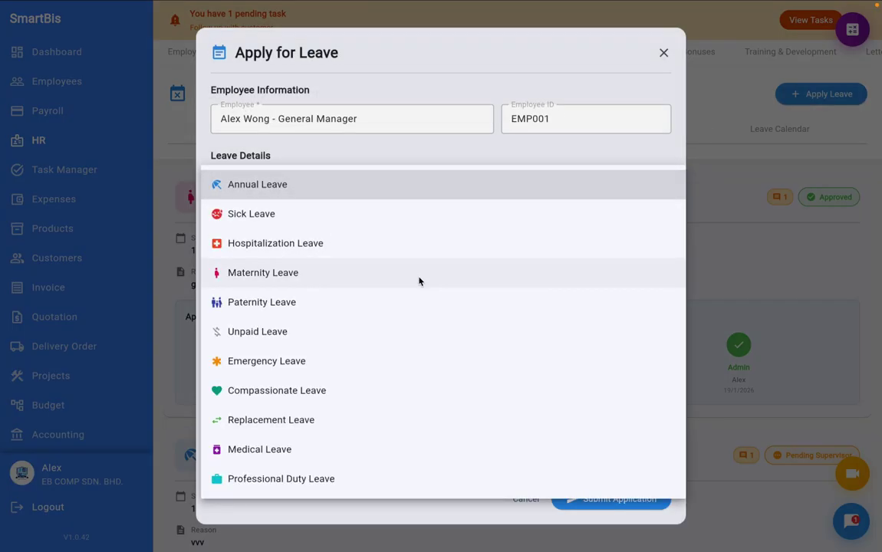
pyautogui.click(770, 276)
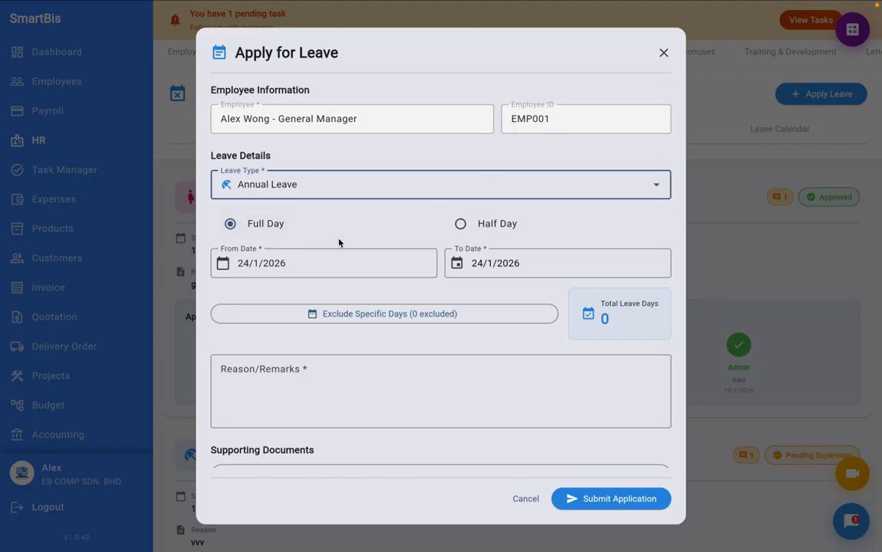
# Examine the leave application's reason and supporting document fields, and close the form without submitting it.
pyautogui.scroll(-1, 337, 221)
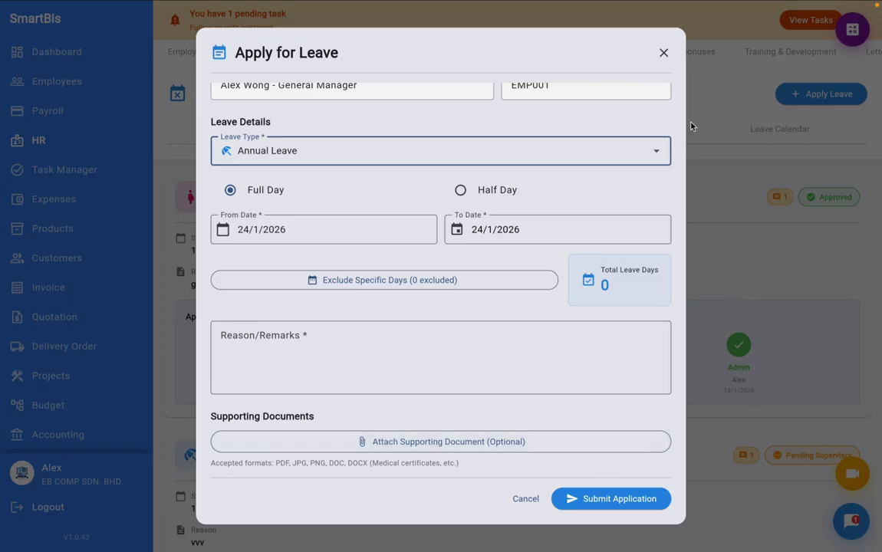
pyautogui.click(664, 52)
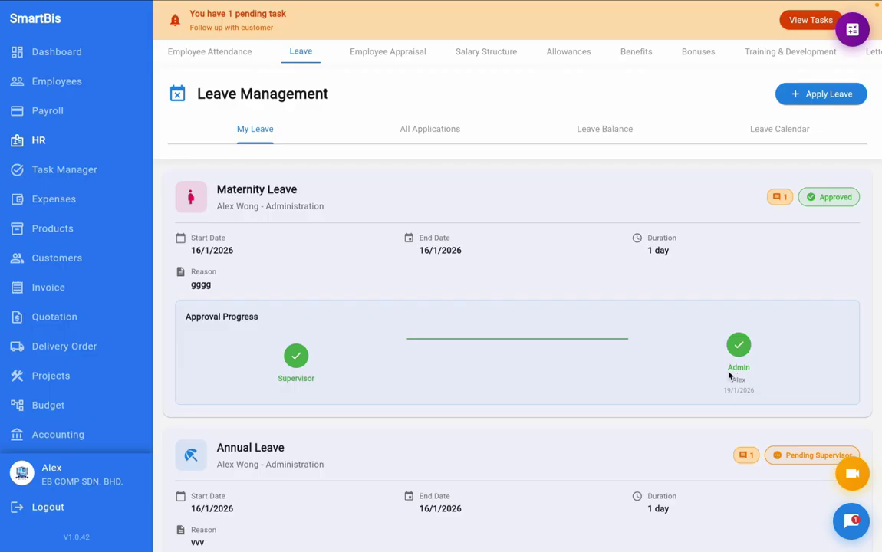
# View all leave applications and examine their approval progress and the comment, reject and approve options on the pending annual leave requests.
pyautogui.click(429, 132)
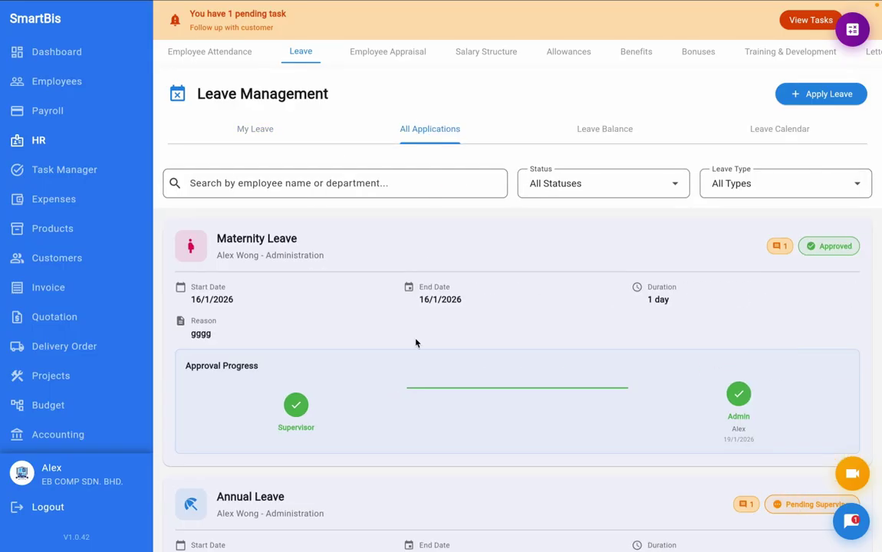
pyautogui.scroll(-5, 415, 343)
pyautogui.scroll(4, 415, 343)
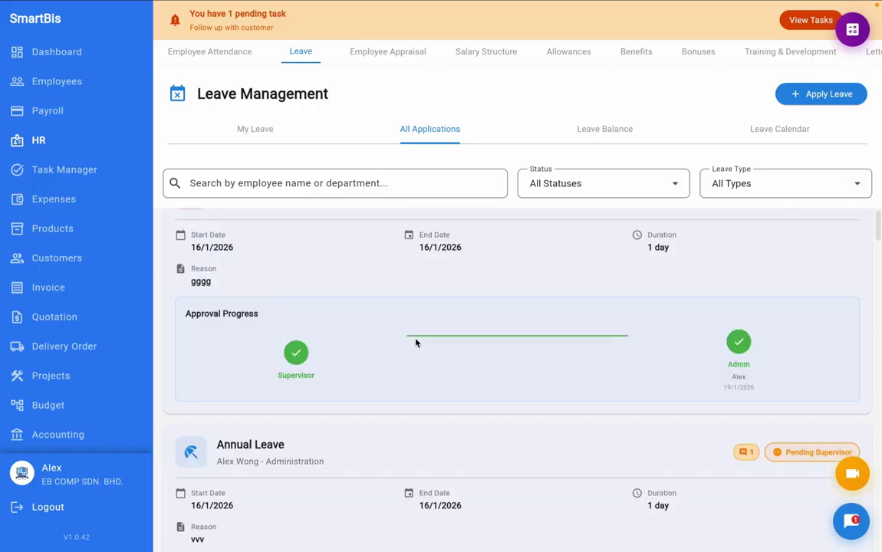
pyautogui.scroll(-3, 640, 377)
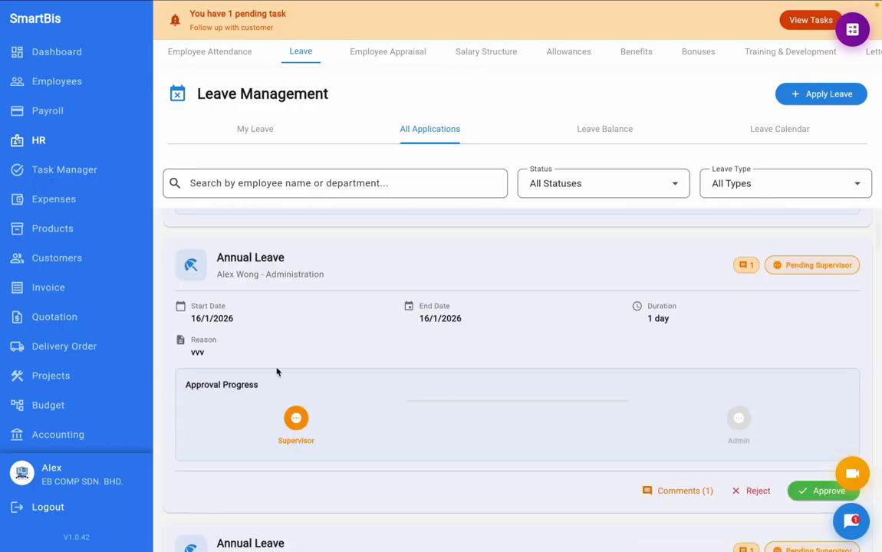
pyautogui.scroll(-5, 394, 442)
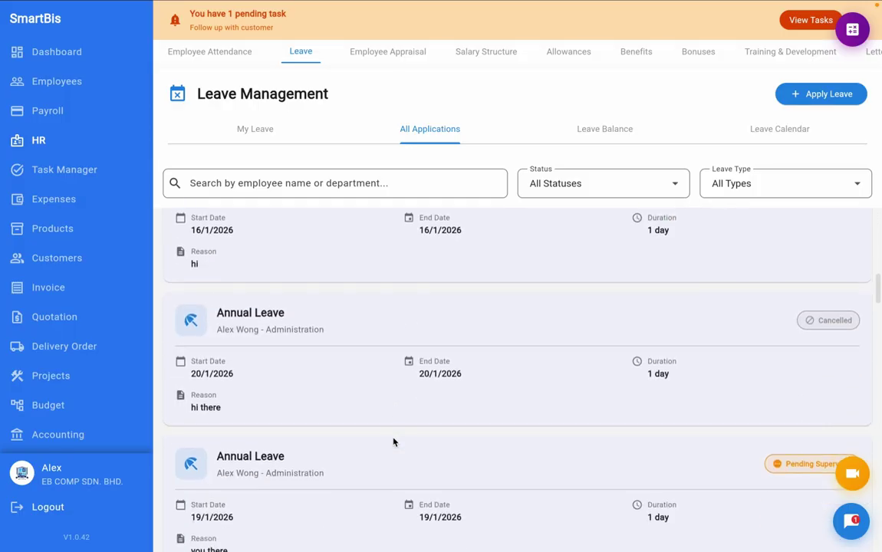
pyautogui.scroll(1, 588, 369)
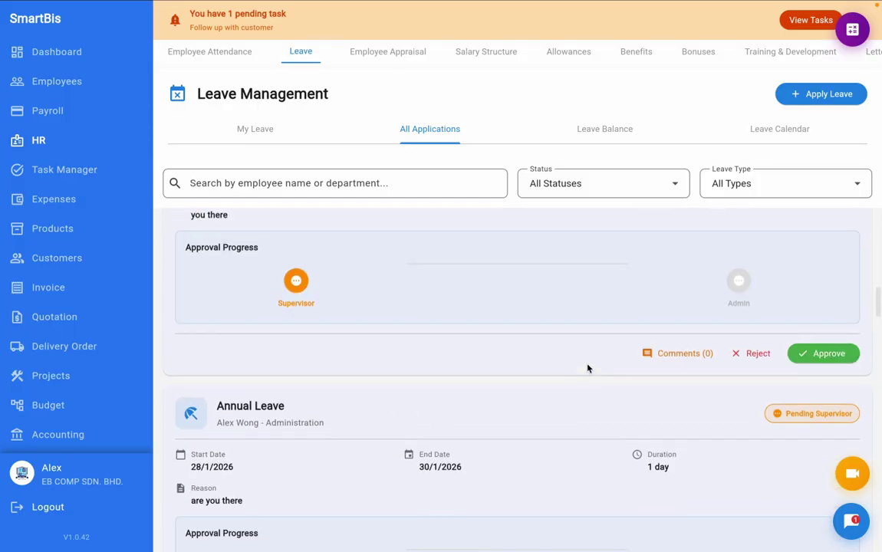
pyautogui.scroll(1, 589, 369)
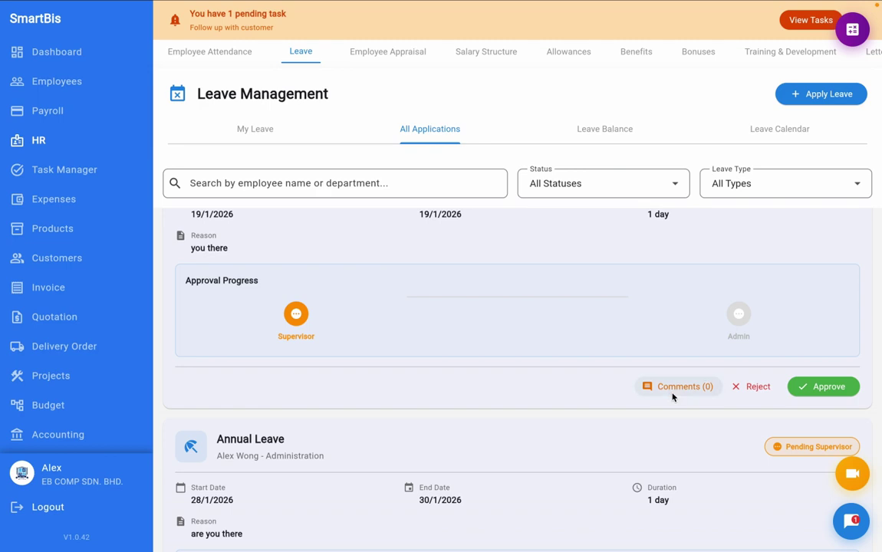
pyautogui.scroll(2, 634, 353)
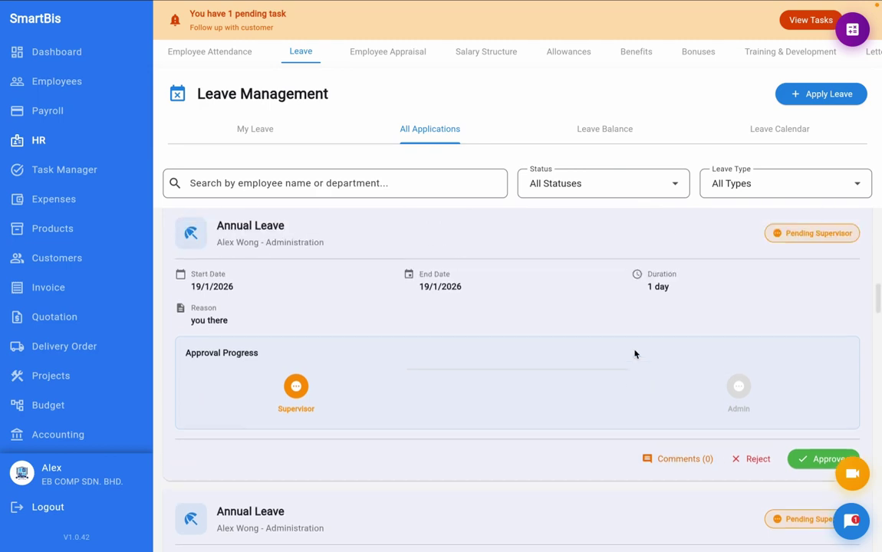
pyautogui.scroll(1, 635, 353)
pyautogui.scroll(-1, 634, 353)
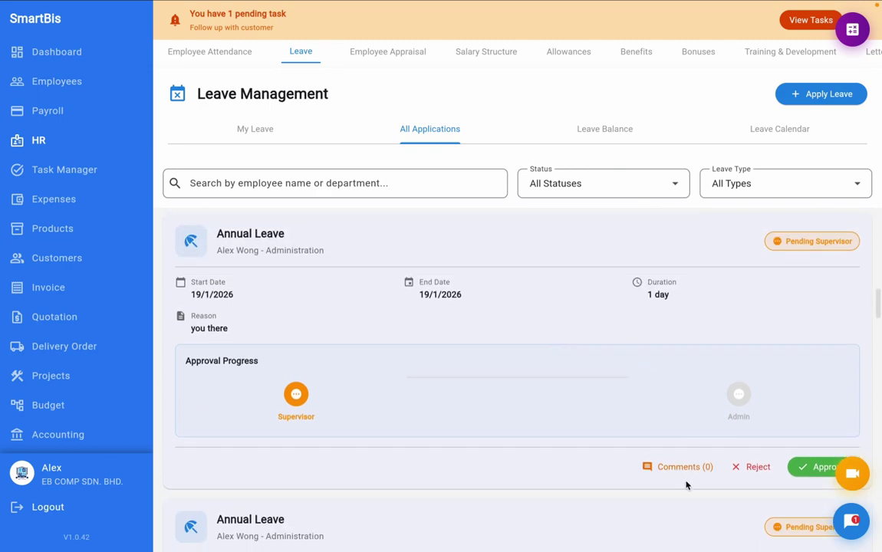